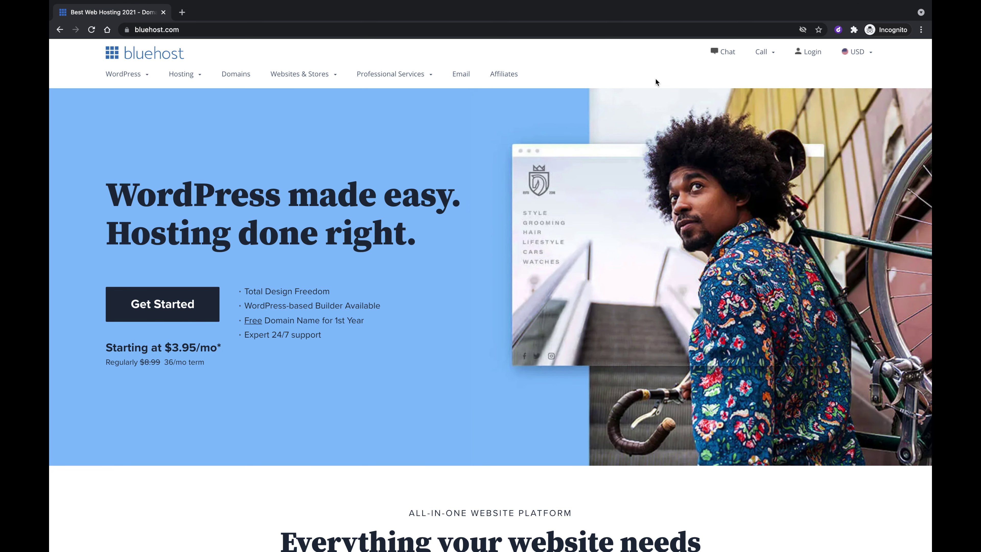
Go to the Bluehost account login page from the website.
click(445, 2)
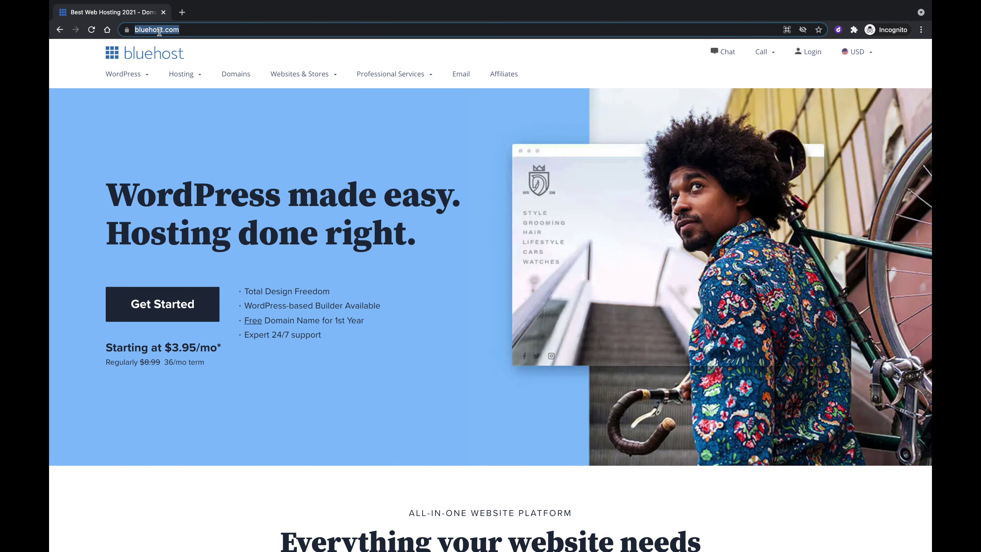
click(208, 31)
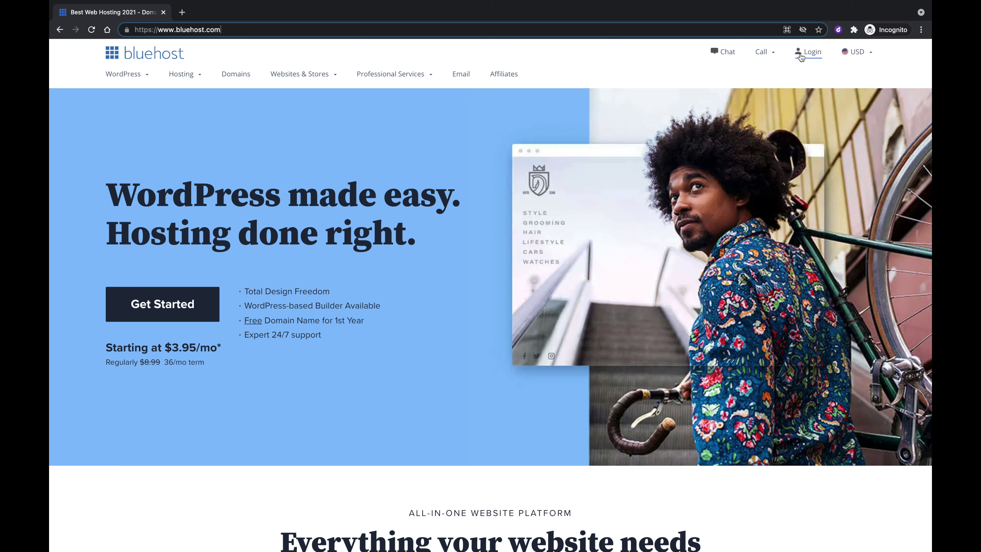
click(808, 57)
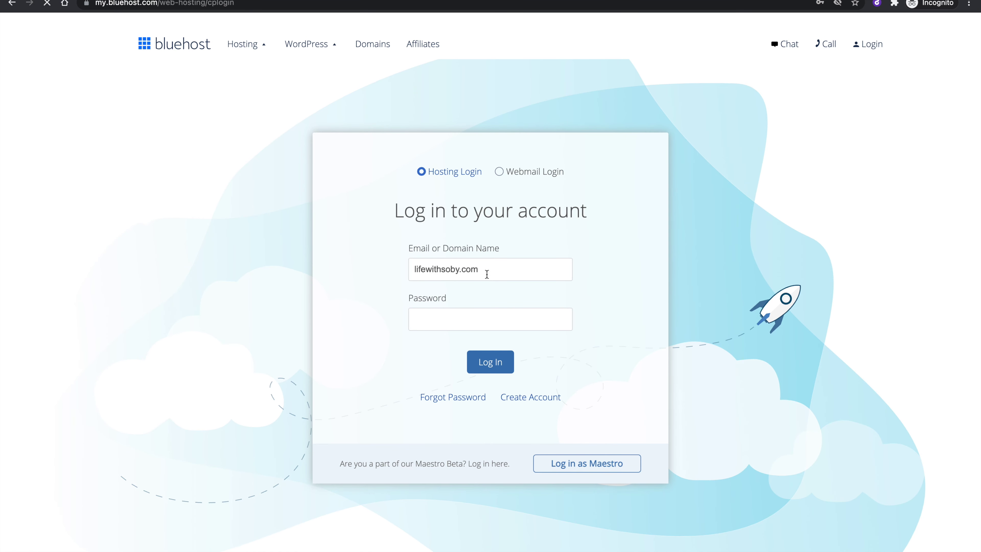
Sign in with domain lifewithsoby.com and the account password copied from 1Password.
triple_click(488, 274)
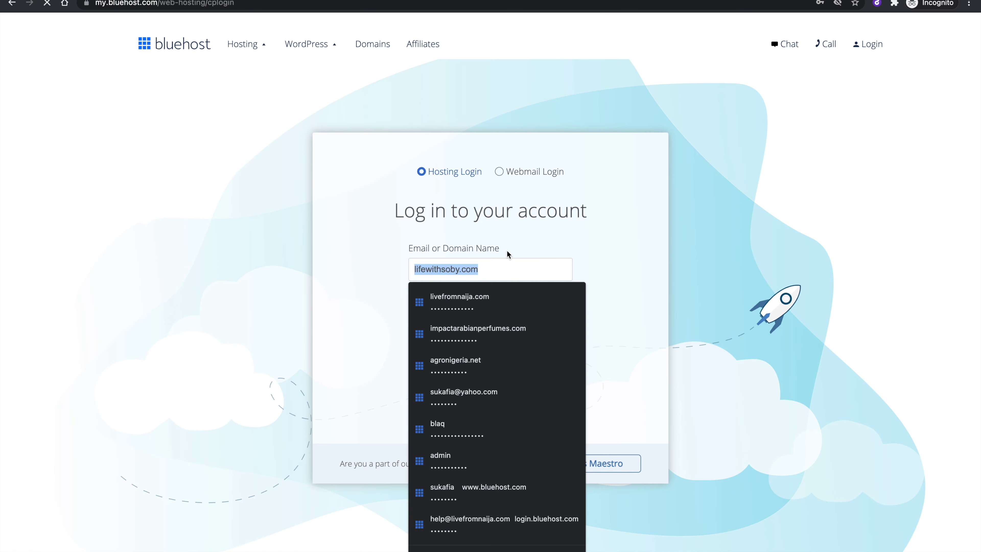
click(509, 255)
triple_click(440, 272)
click(440, 271)
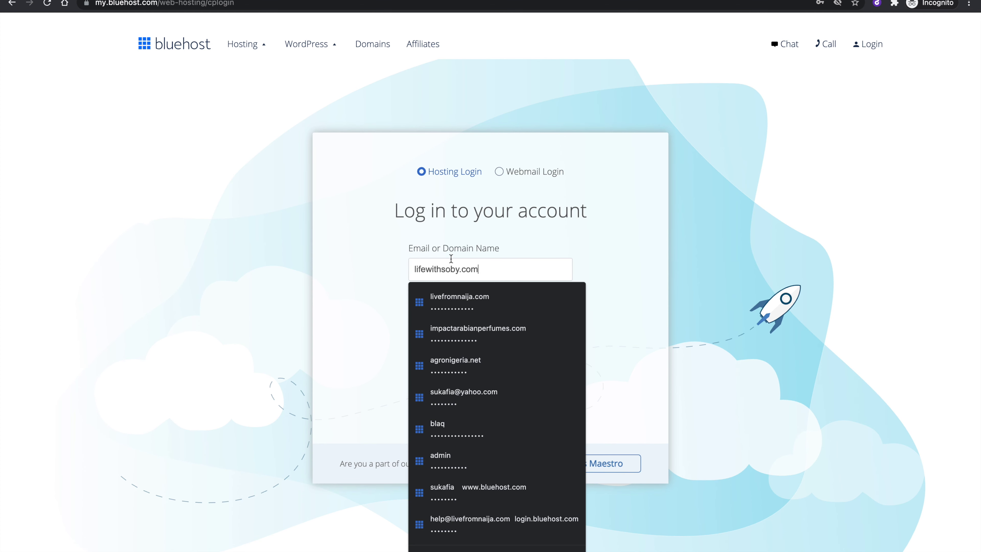
click(495, 323)
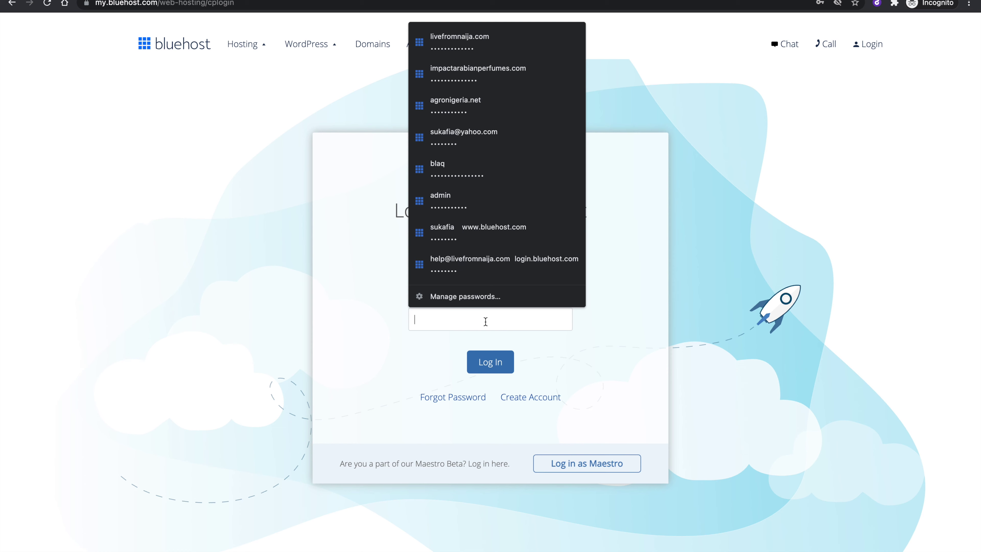
click(611, 283)
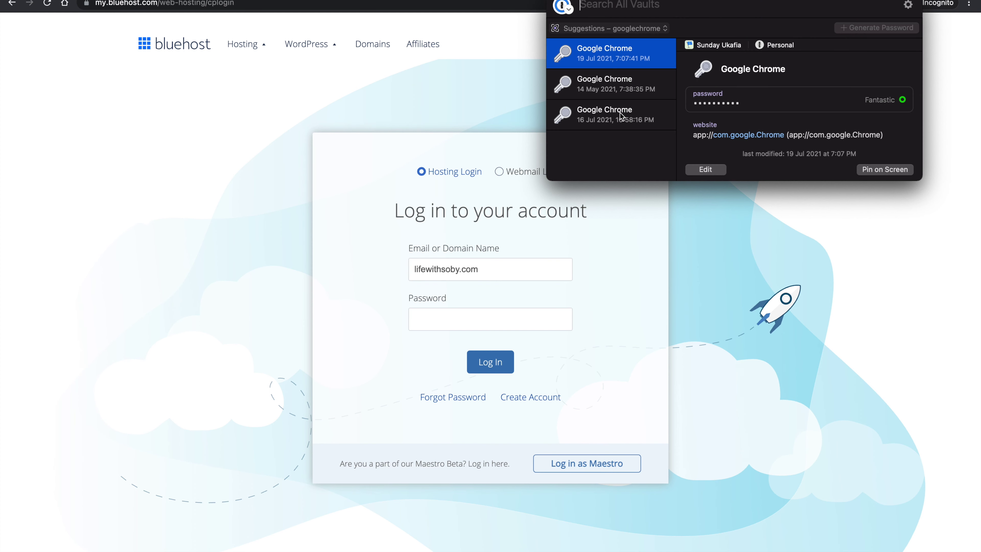
click(876, 101)
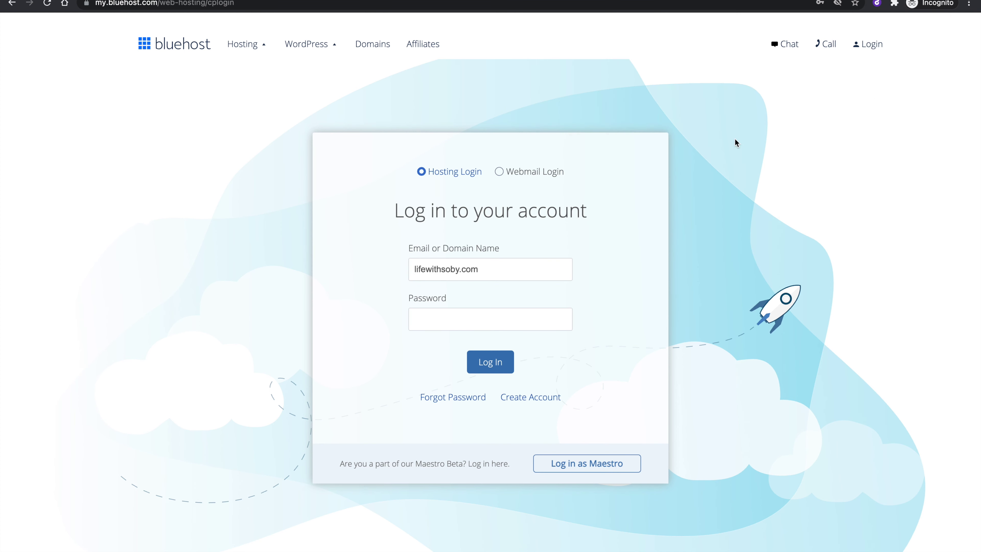
click(455, 318)
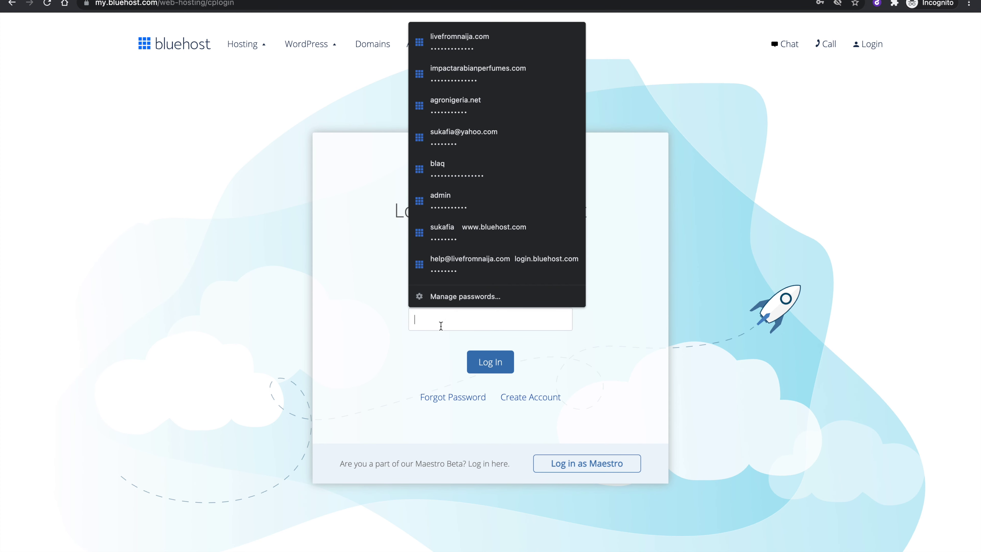
key(super+v)
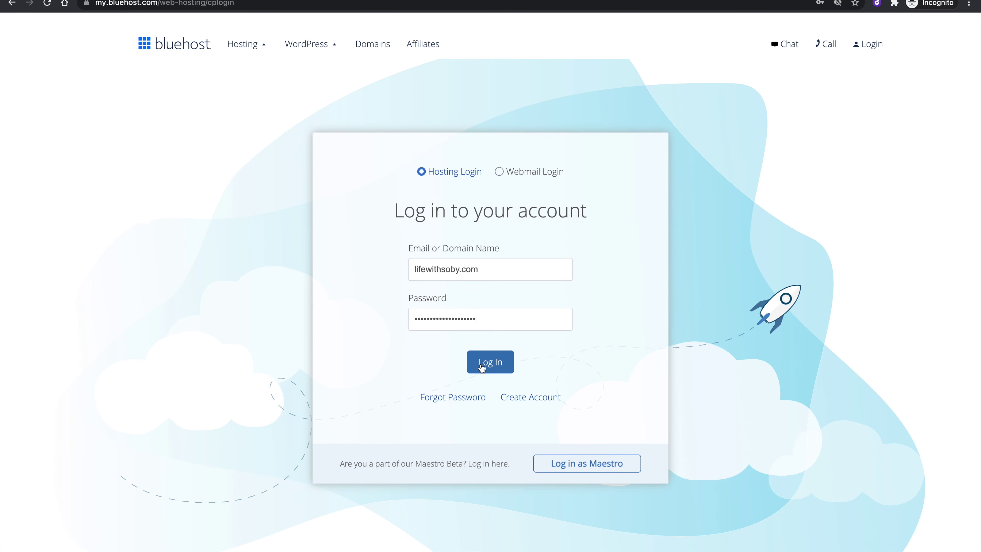
click(492, 367)
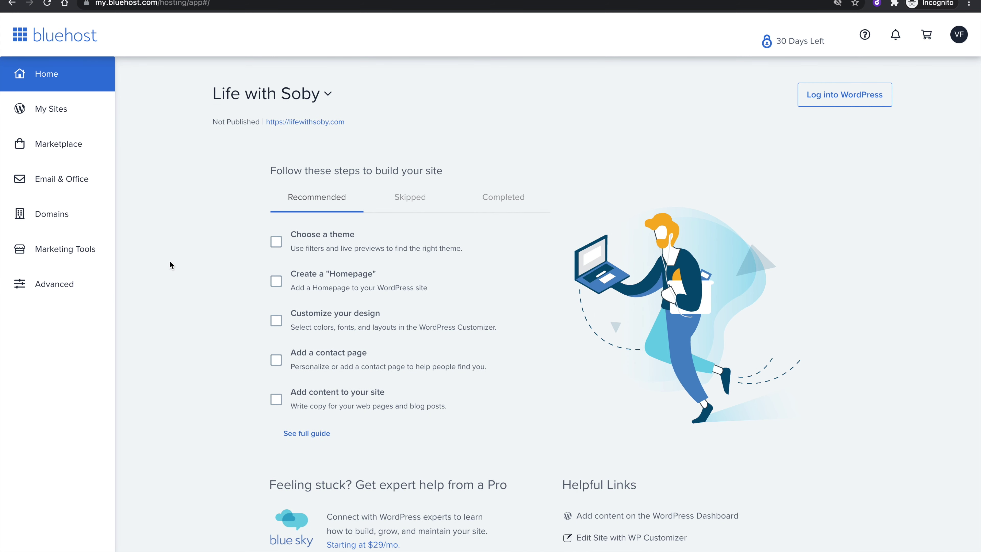
Open cPanel through Advanced and go to Email Accounts in the Email section.
click(51, 293)
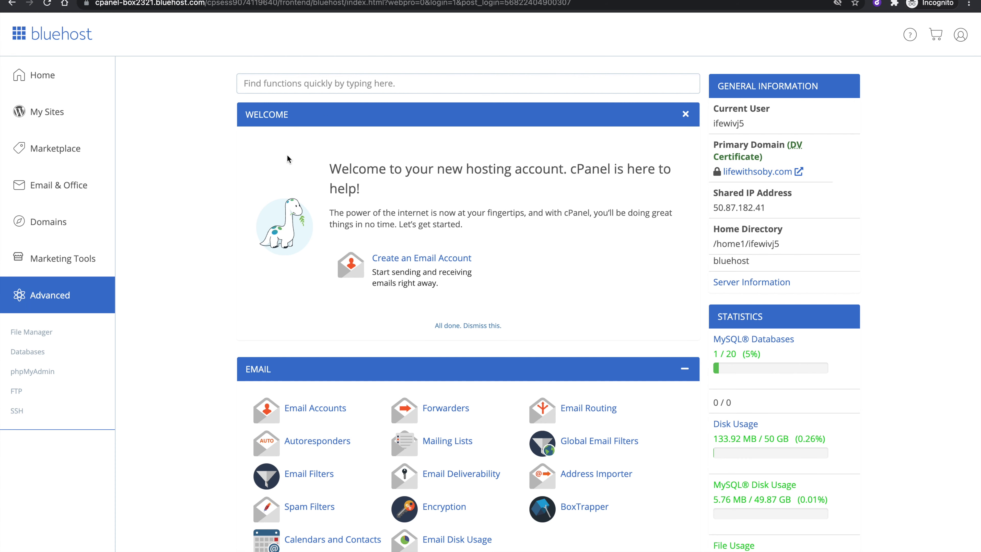
scroll(234, 420, down, 2)
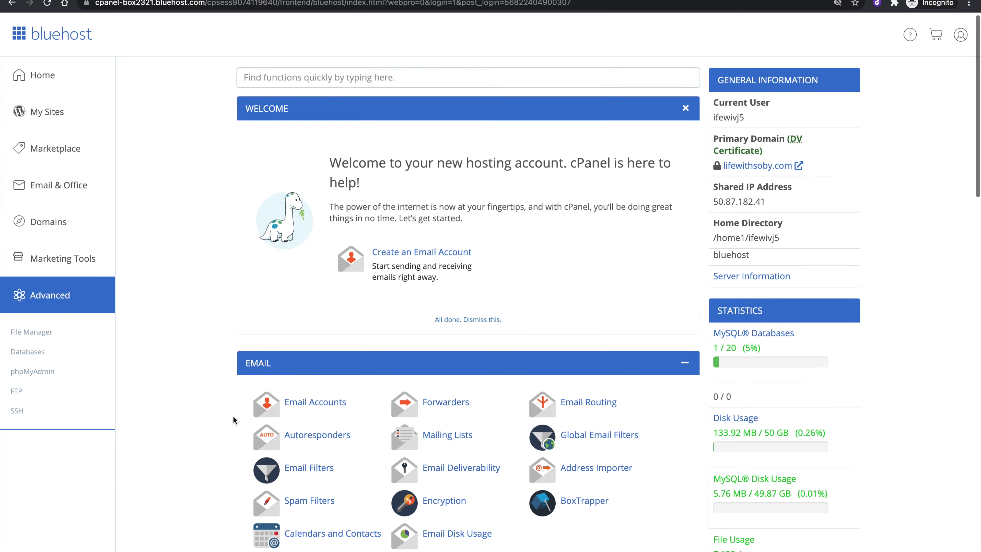
scroll(234, 419, down, 5)
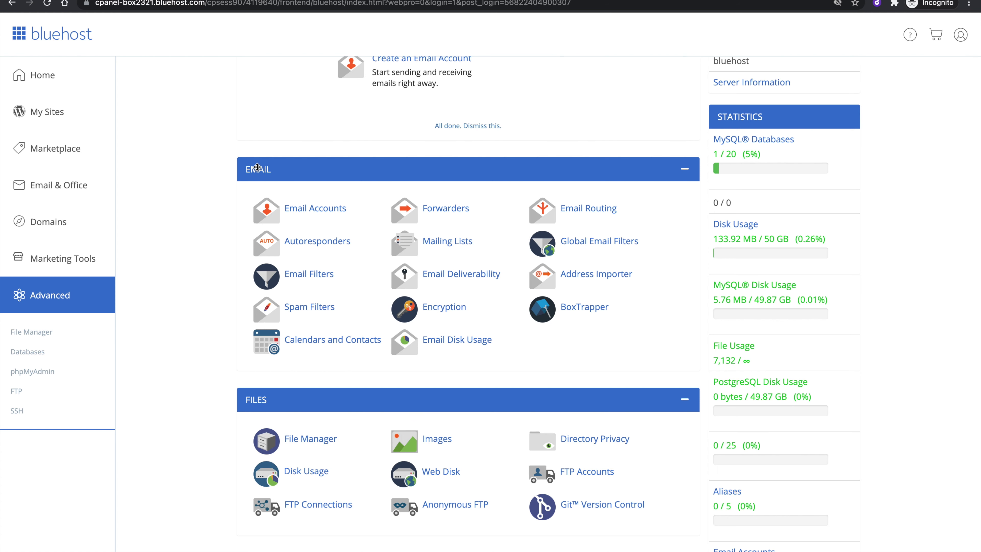
click(319, 211)
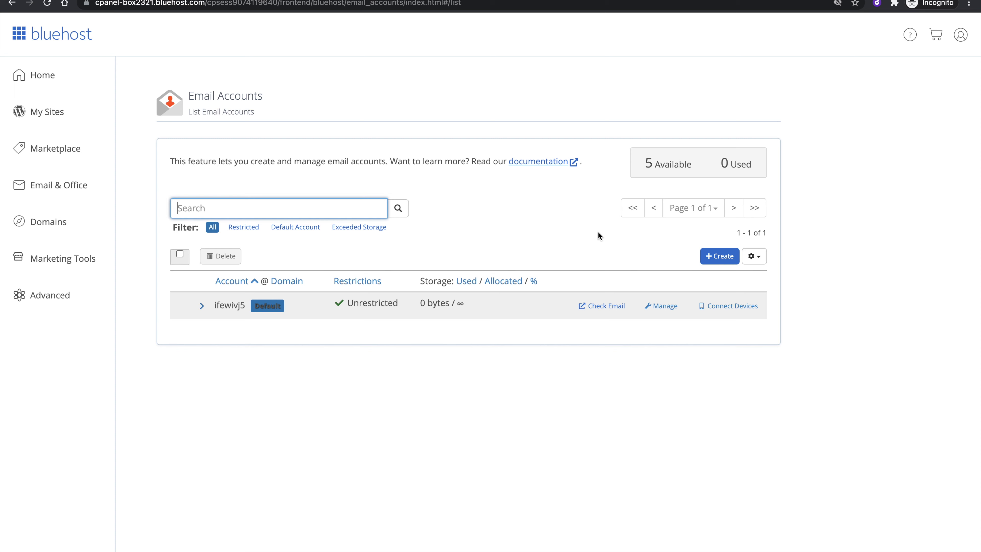
click(714, 256)
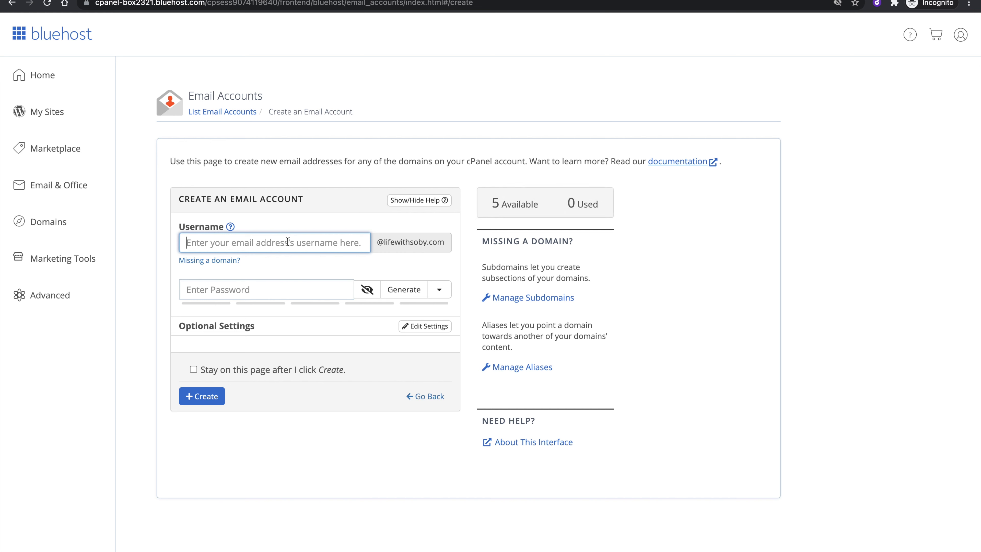
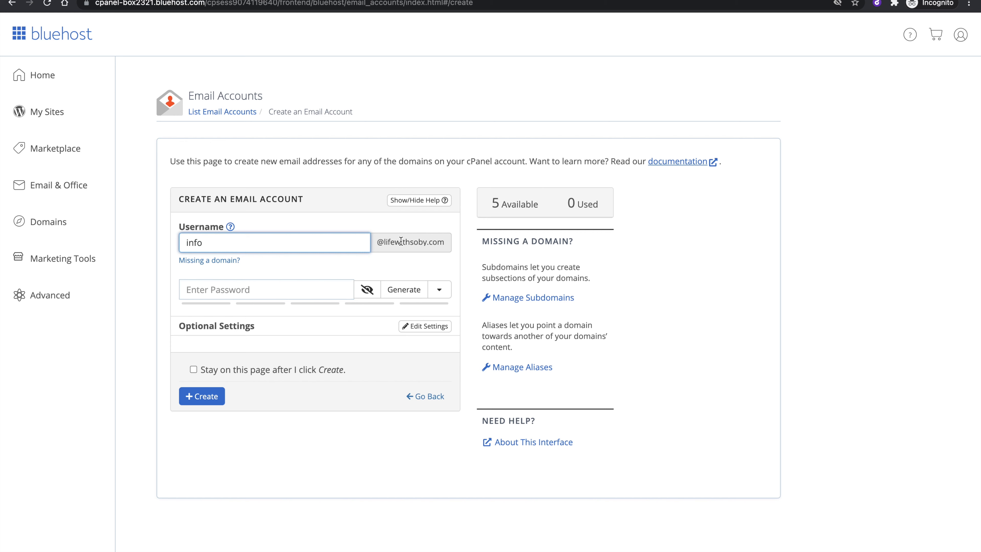
drag(382, 239, 443, 241)
Fill the info account's password field with a strong password copied from 1Password.
click(271, 242)
click(439, 290)
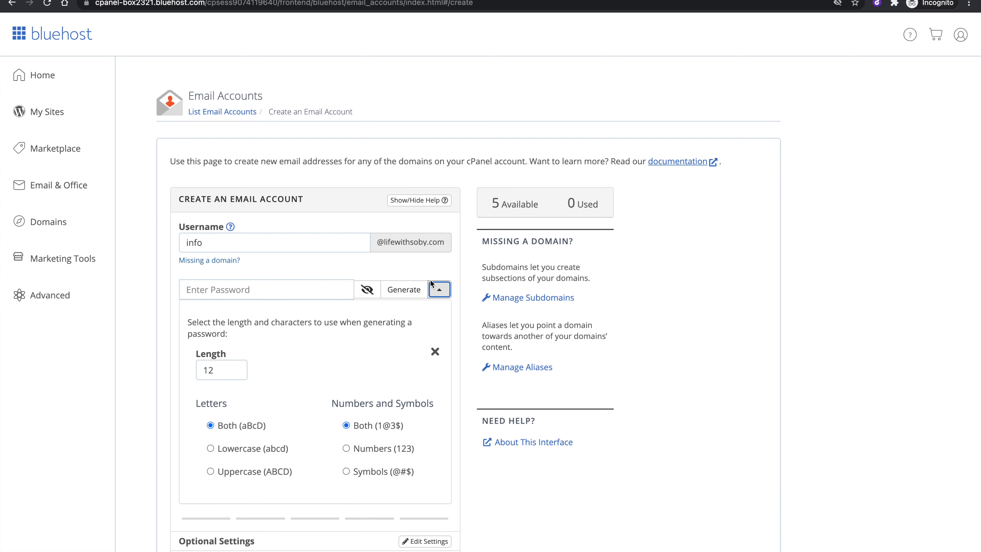
click(440, 290)
click(276, 289)
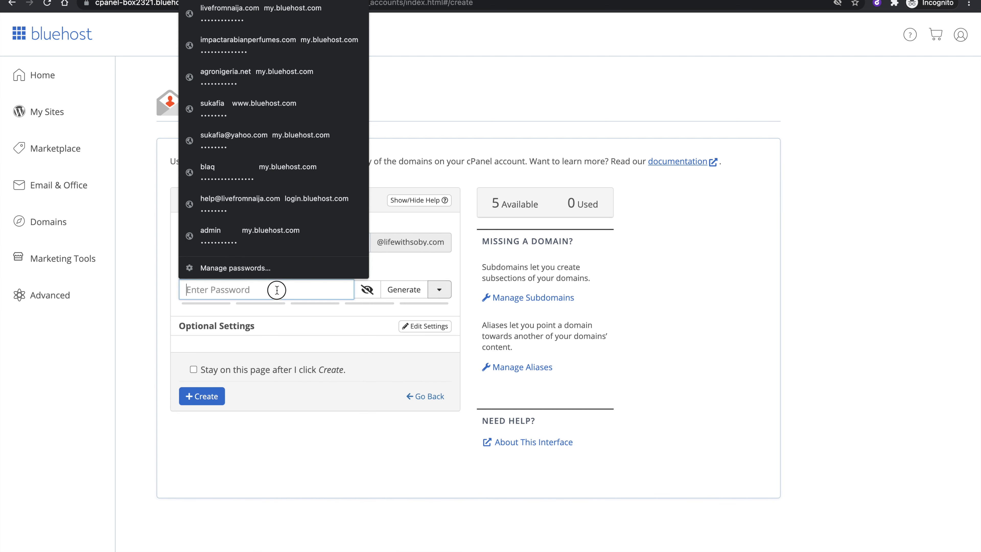
click(172, 304)
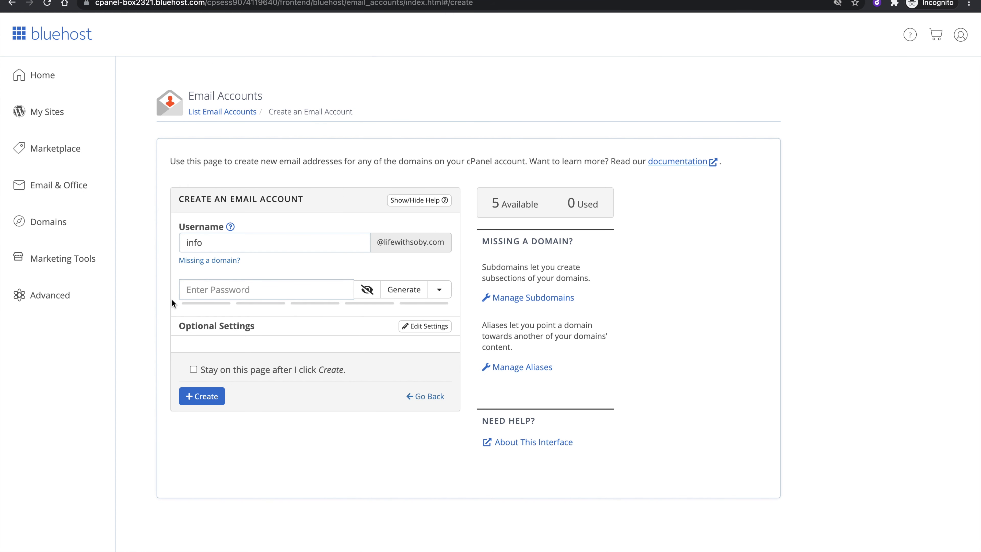
click(255, 293)
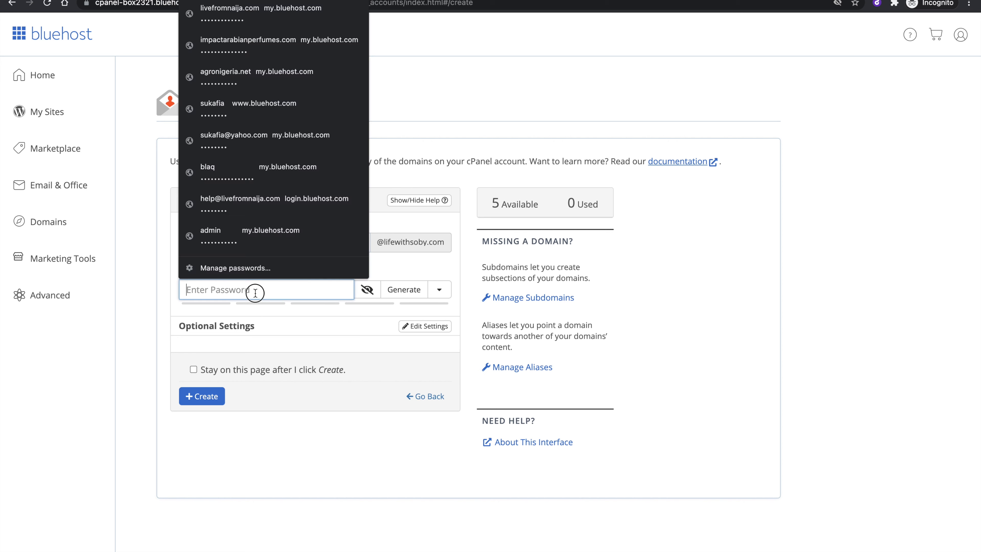
key(Escape)
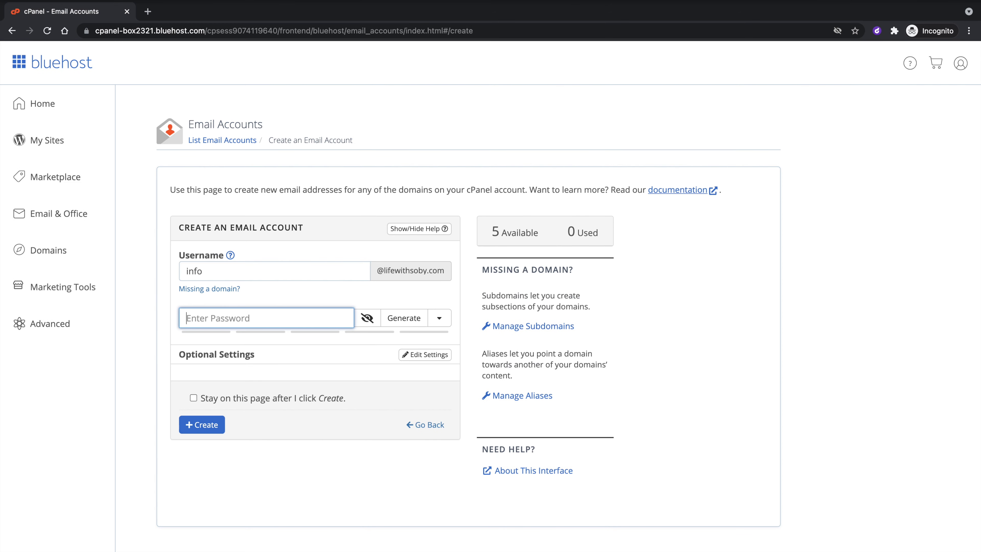
key(super+alt+backslash)
click(861, 134)
click(258, 288)
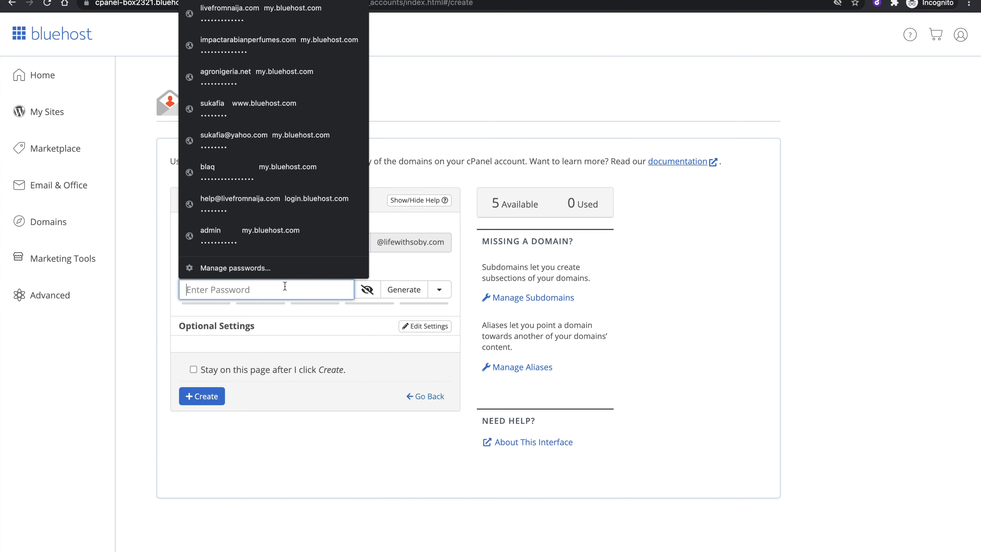
key(super+v)
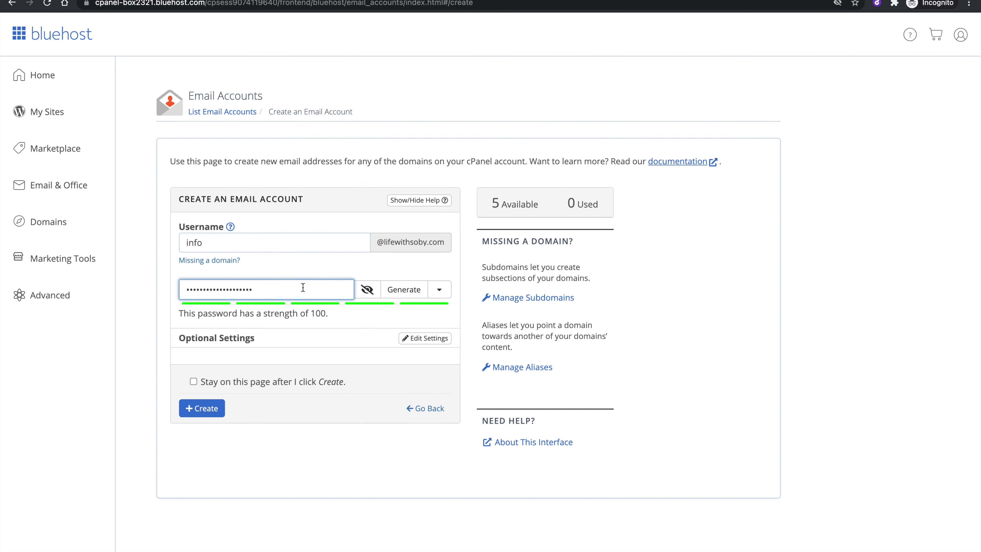
key(super+a)
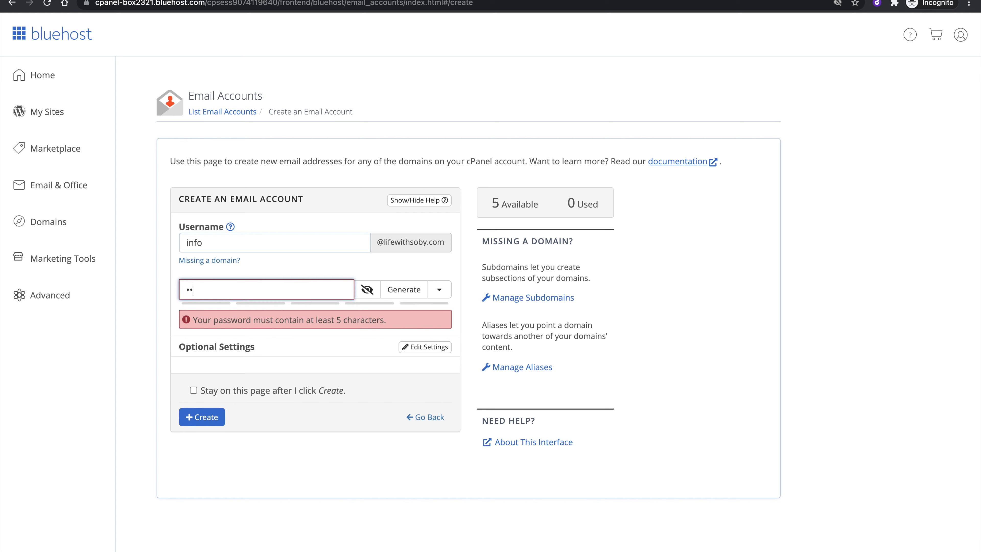
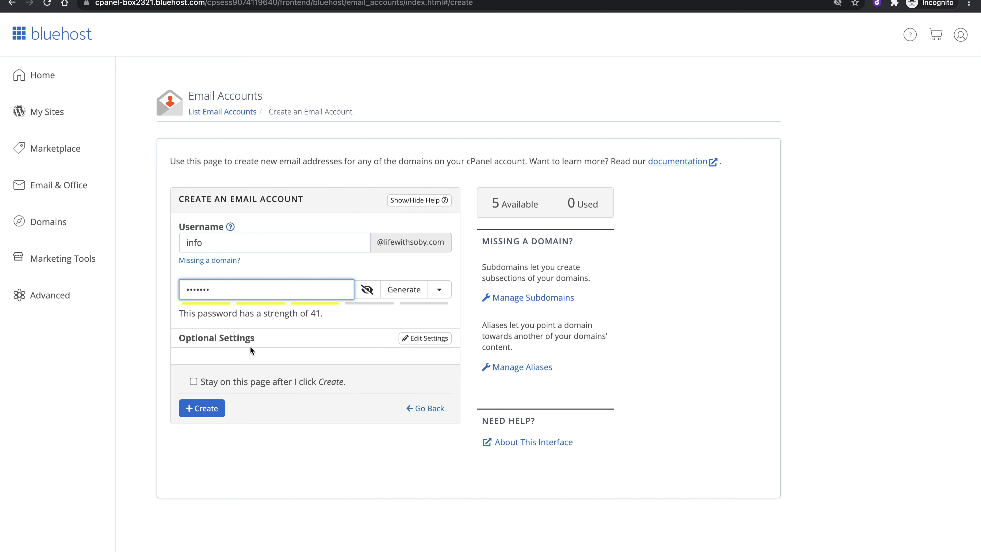
click(193, 382)
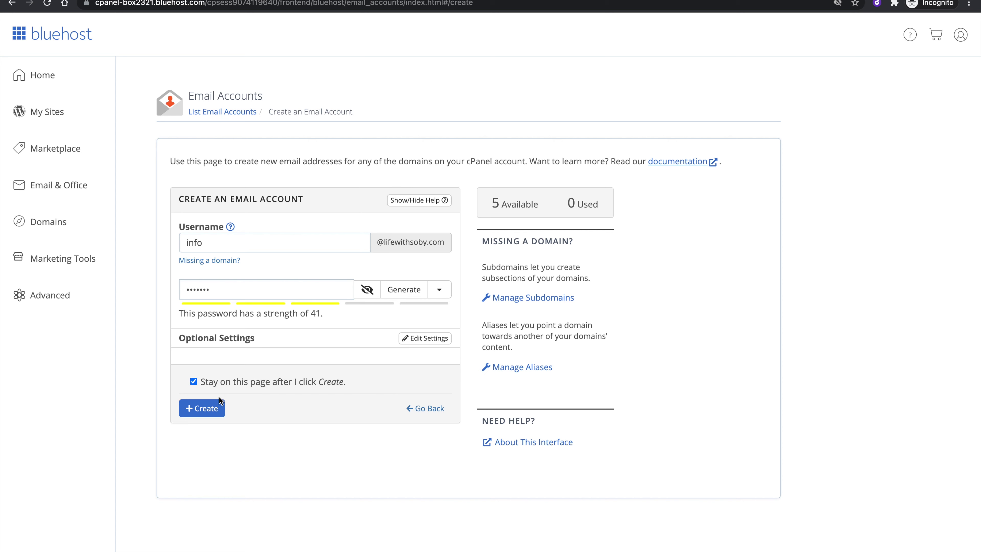
click(207, 408)
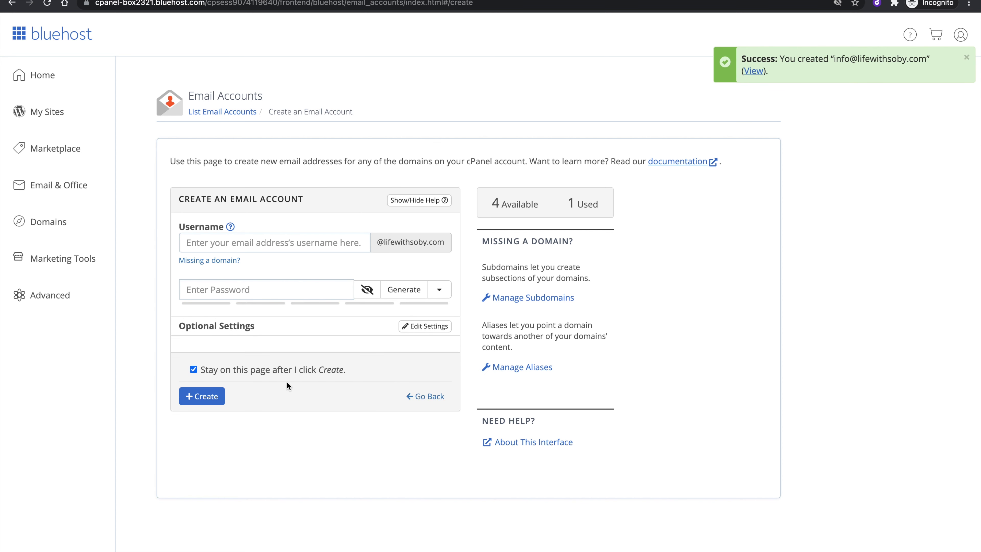
click(266, 238)
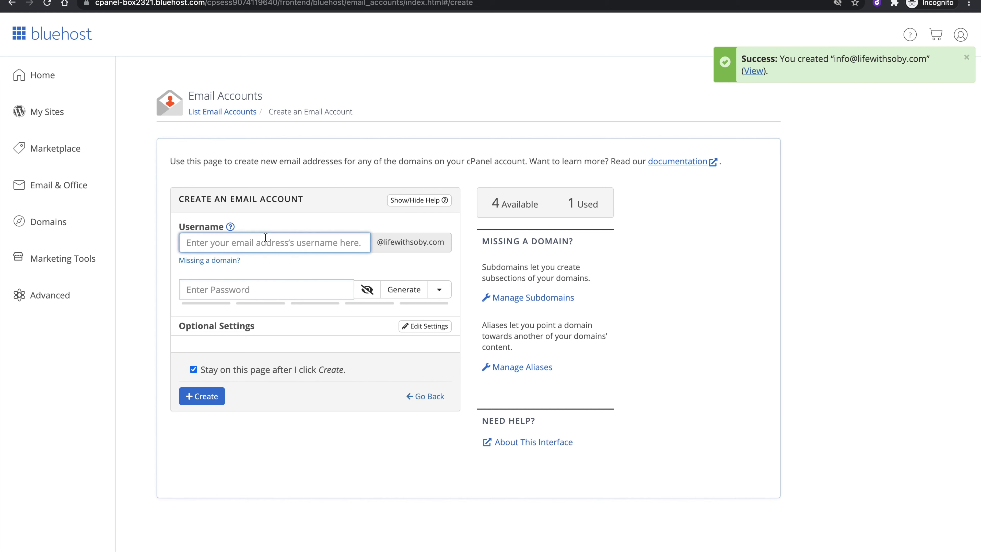
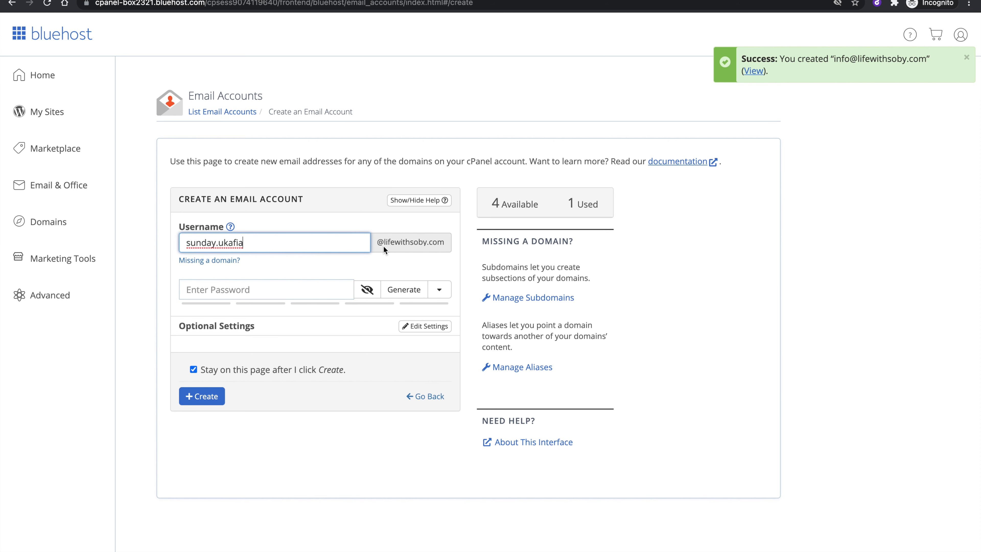
Create the second account with the personal username and a password, then open a new tab.
drag(386, 242, 393, 241)
drag(435, 242, 421, 242)
click(419, 242)
click(287, 292)
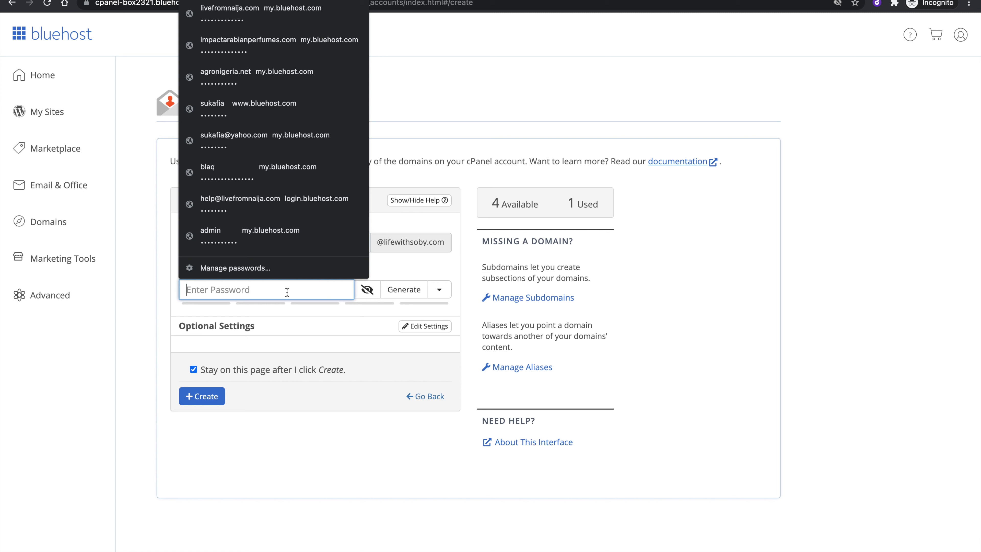
text(••••••••)
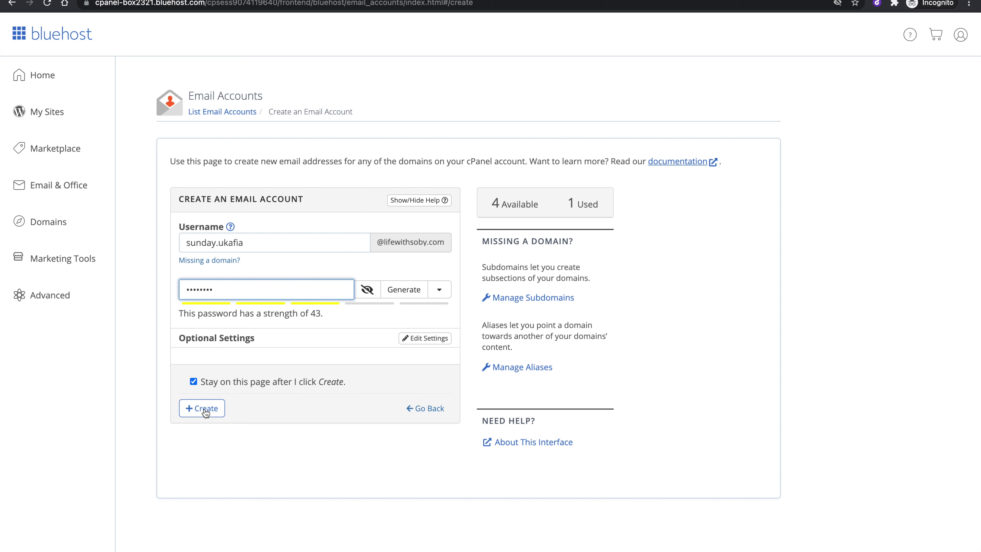
click(205, 410)
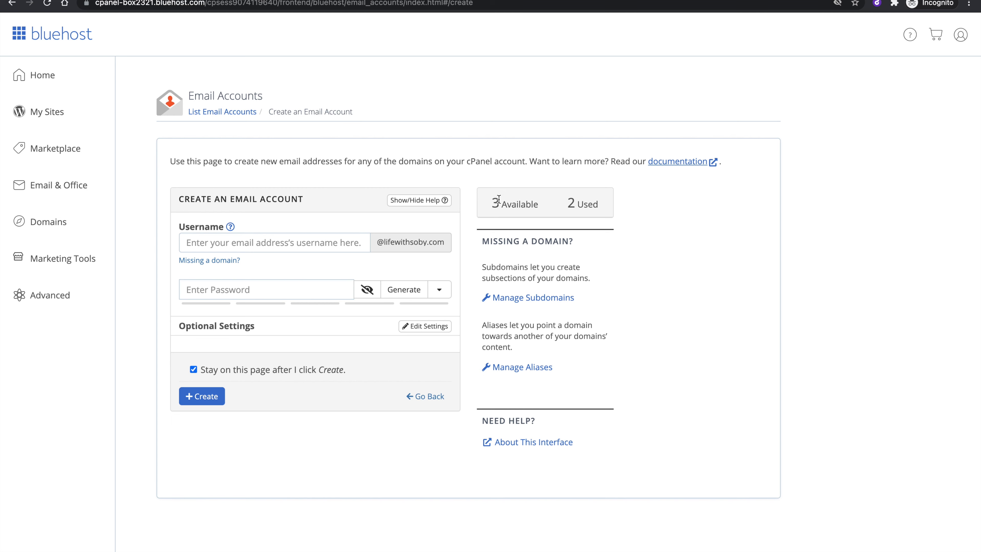
click(182, 12)
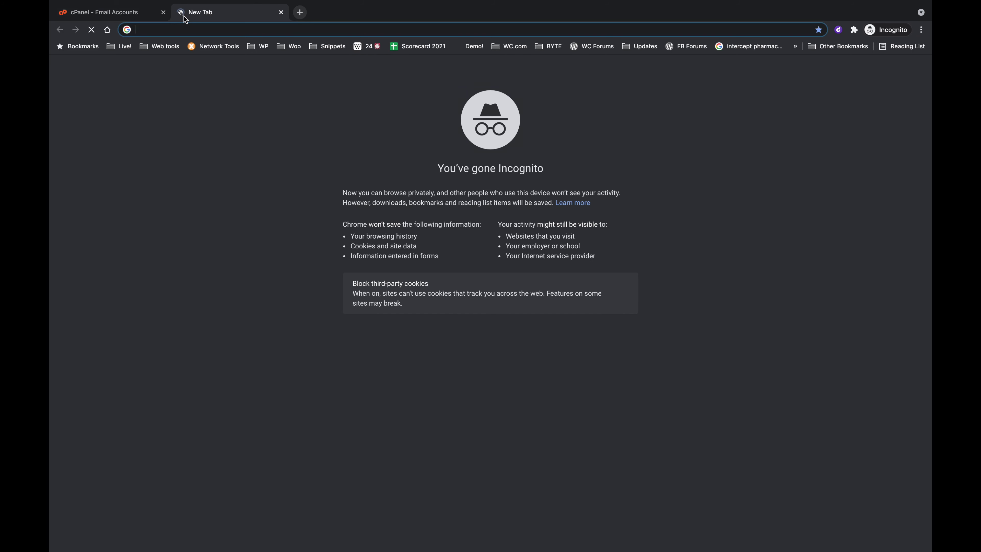
View Bluehost's WordPress Hosting plans: Basic $3.95, Plus $5.95, Choice Plus $6.95 per month.
text(bluehost.com)
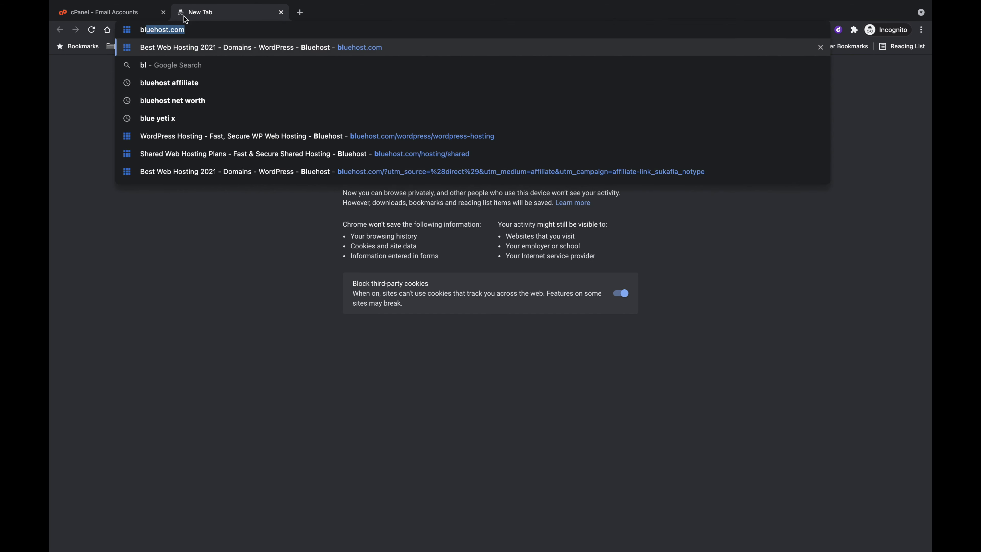
key(Return)
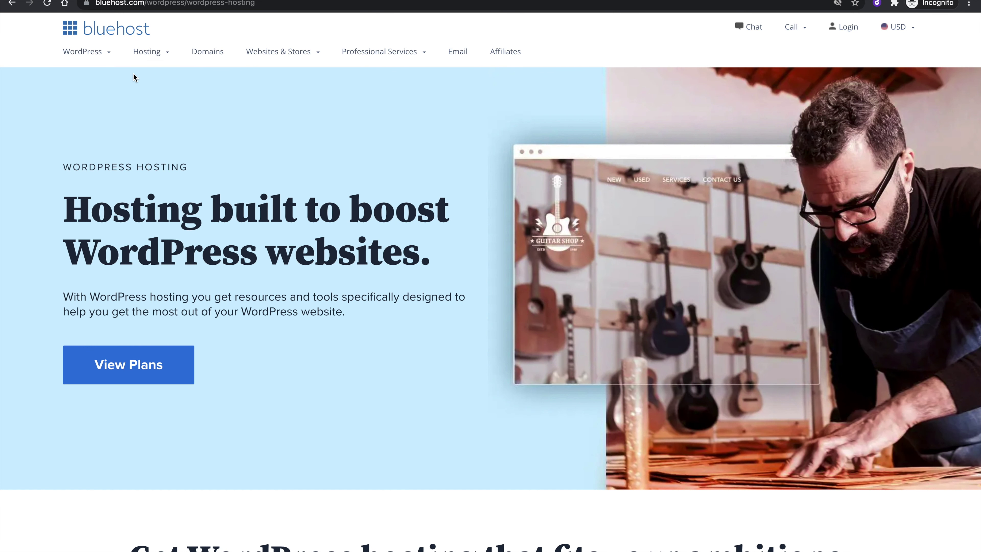
mouse_move(141, 76)
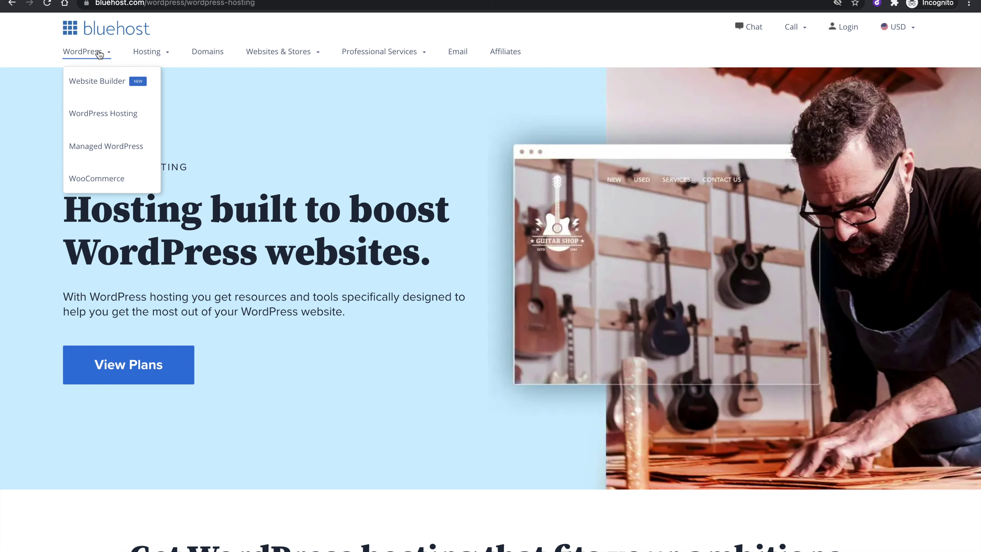
click(114, 116)
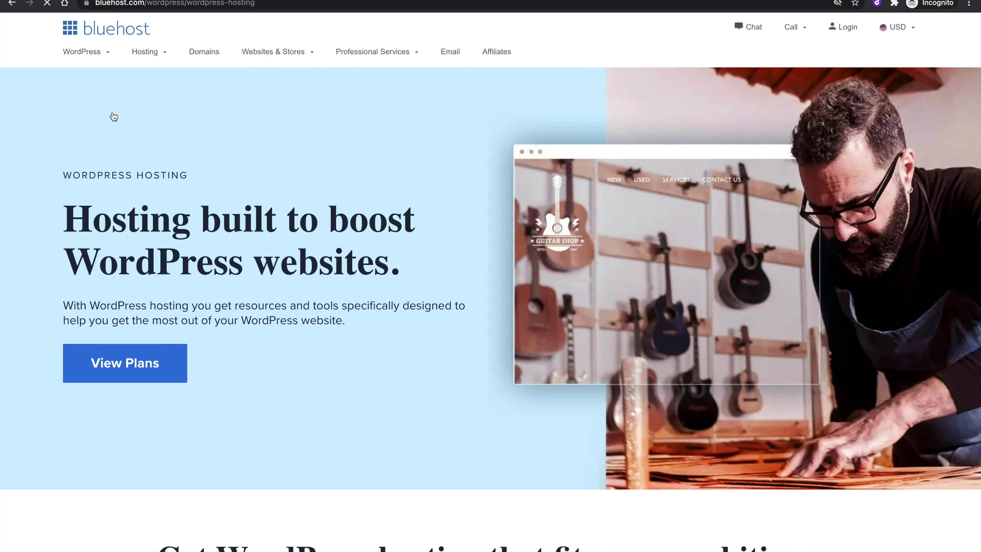
scroll(289, 344, down, 5)
scroll(289, 348, down, 6)
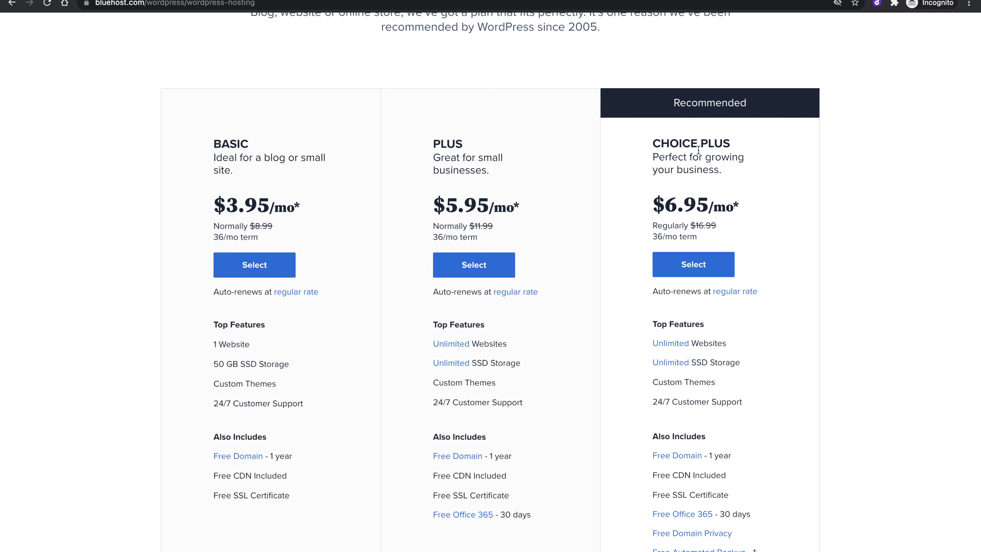
scroll(780, 171, down, 2)
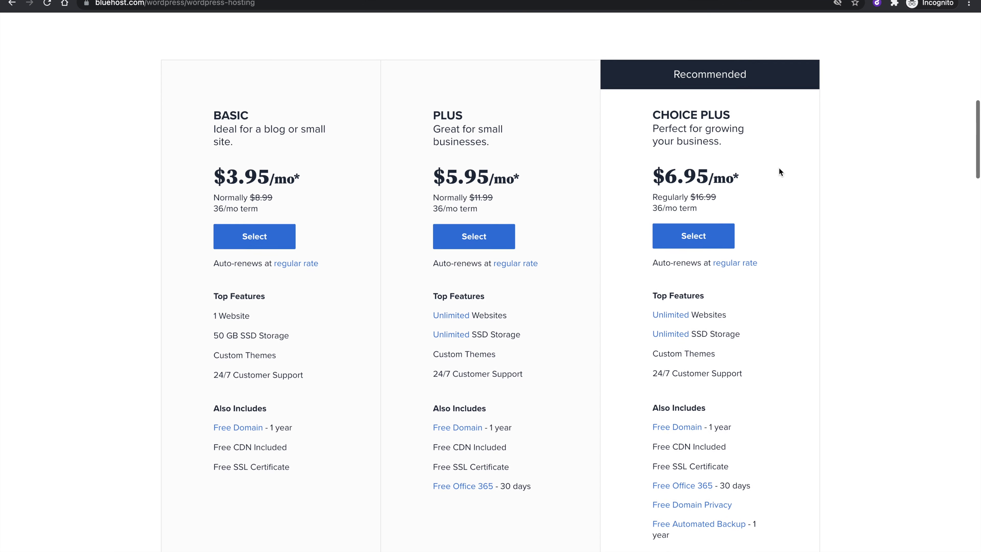
scroll(780, 171, down, 1)
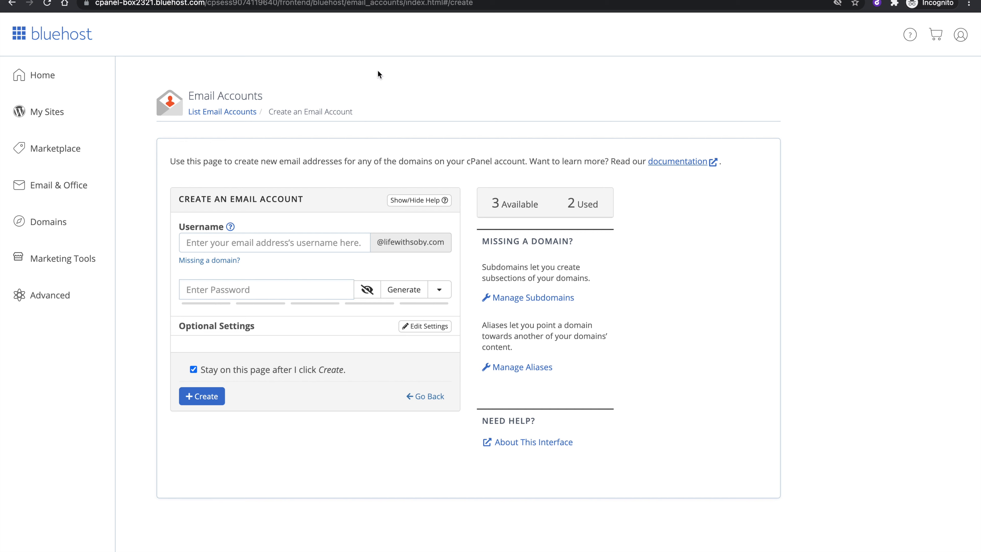
drag(384, 243, 440, 242)
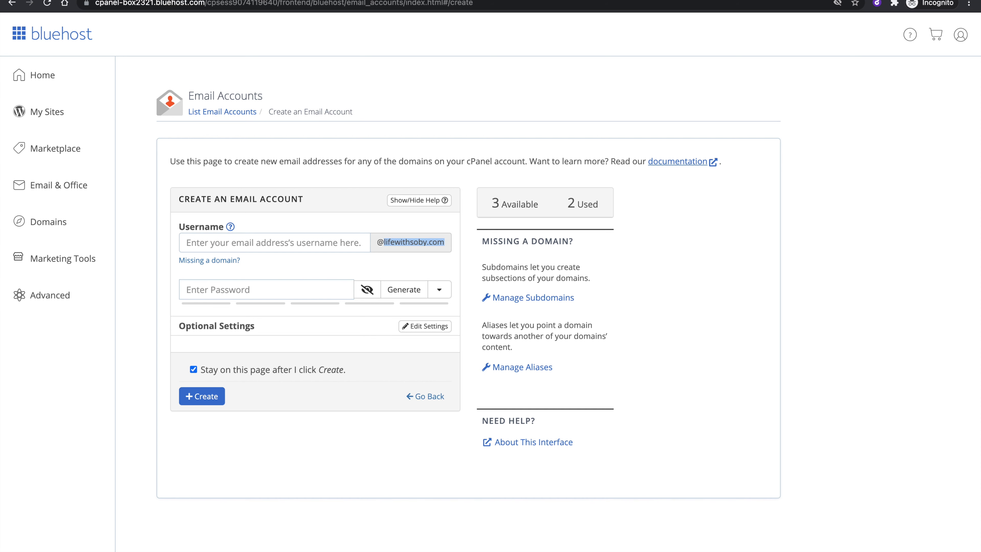
click(296, 12)
key(super+v)
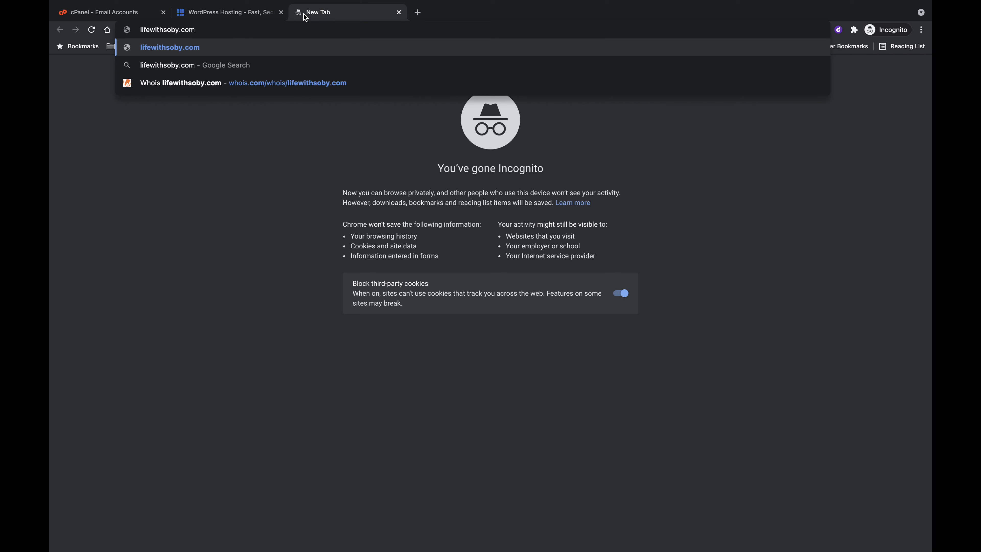
text(/webmail)
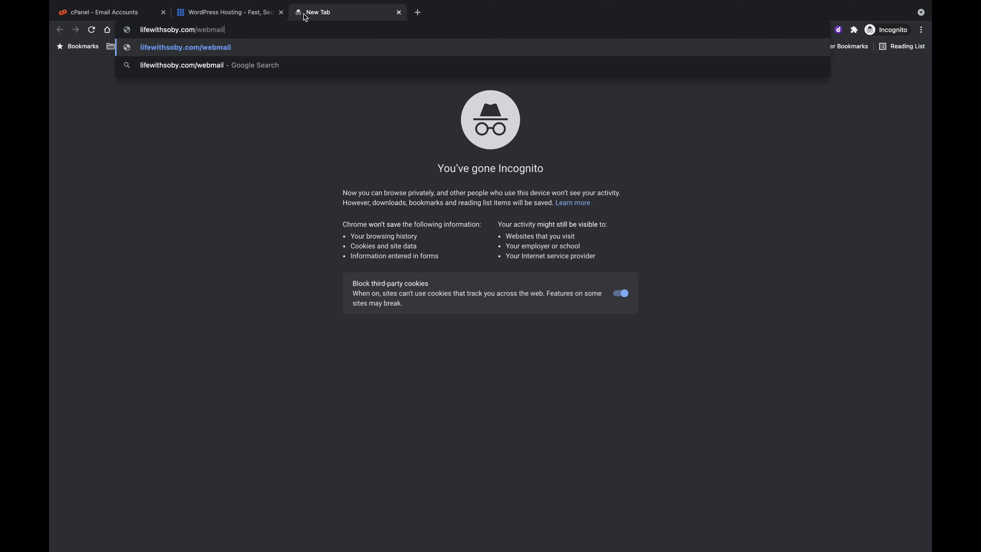
key(Return)
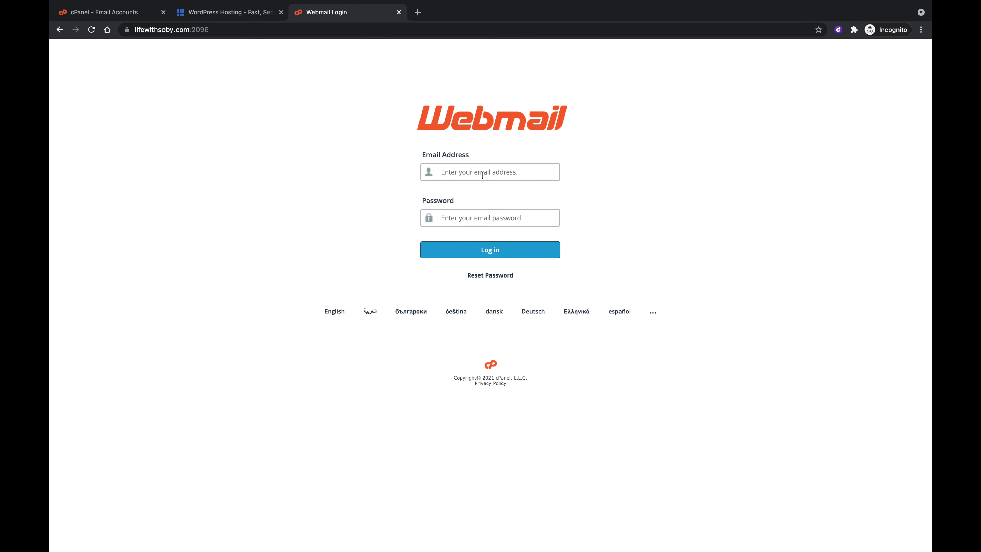
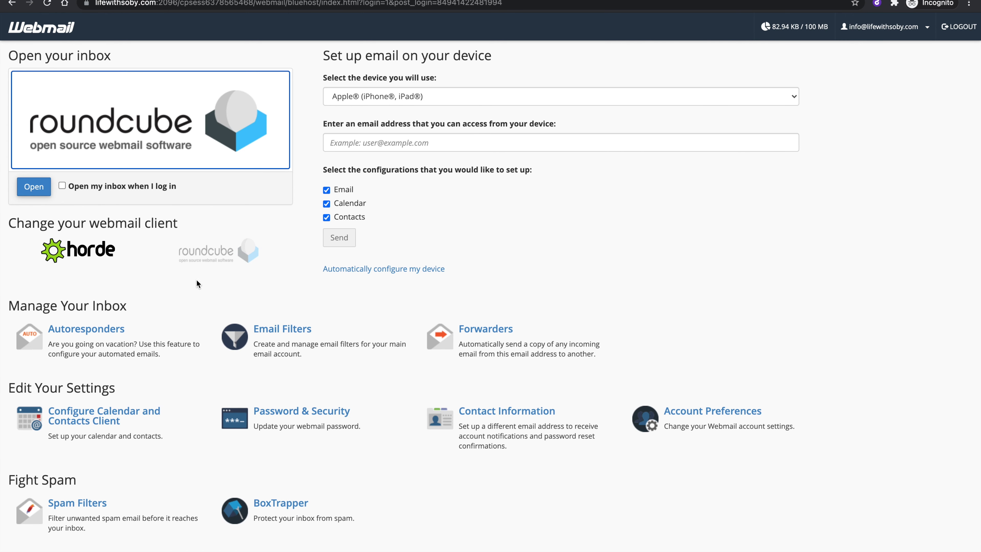
Launch the Roundcube inbox from the cPanel Webmail home page.
scroll(426, 350, down, 2)
scroll(427, 350, up, 2)
click(90, 128)
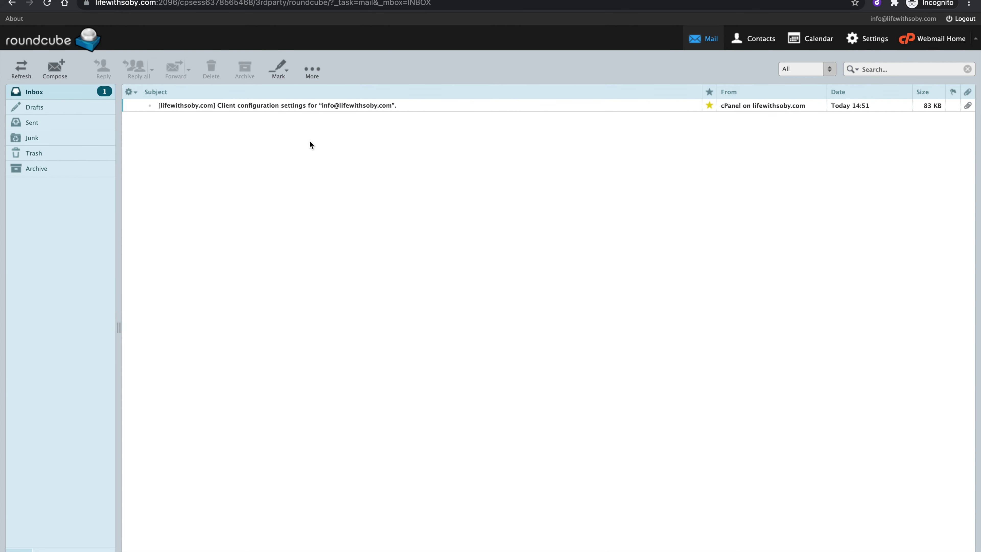
Read the client configuration email's POP3 port 995 SSL settings, then return to Webmail Home.
double_click(279, 105)
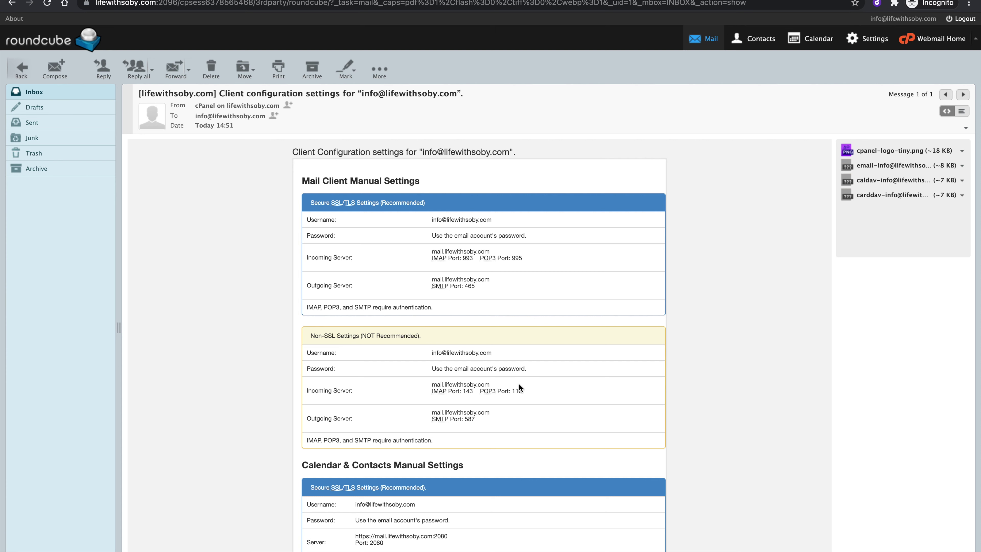
scroll(519, 385, down, 1)
scroll(518, 384, down, 2)
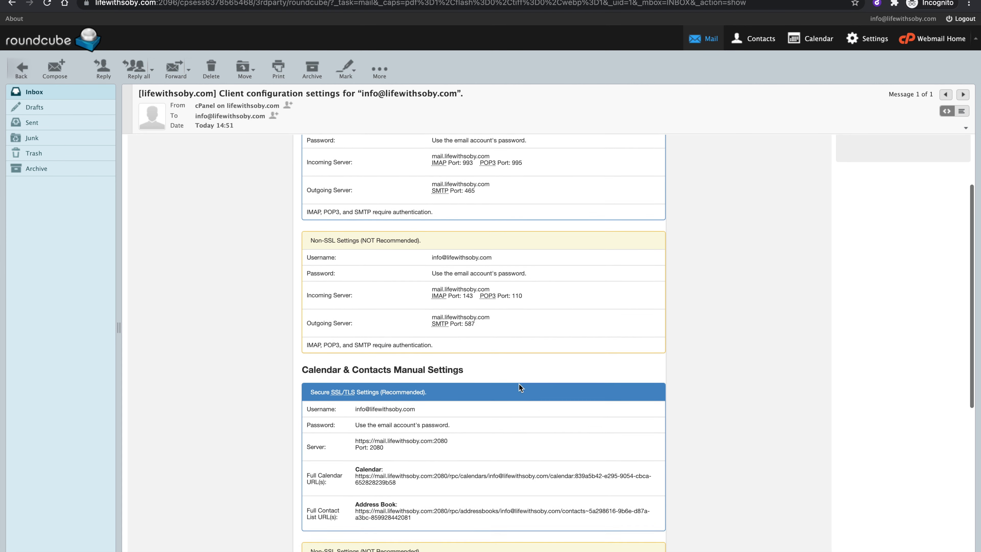
scroll(519, 386, down, 2)
scroll(521, 333, up, 5)
click(67, 93)
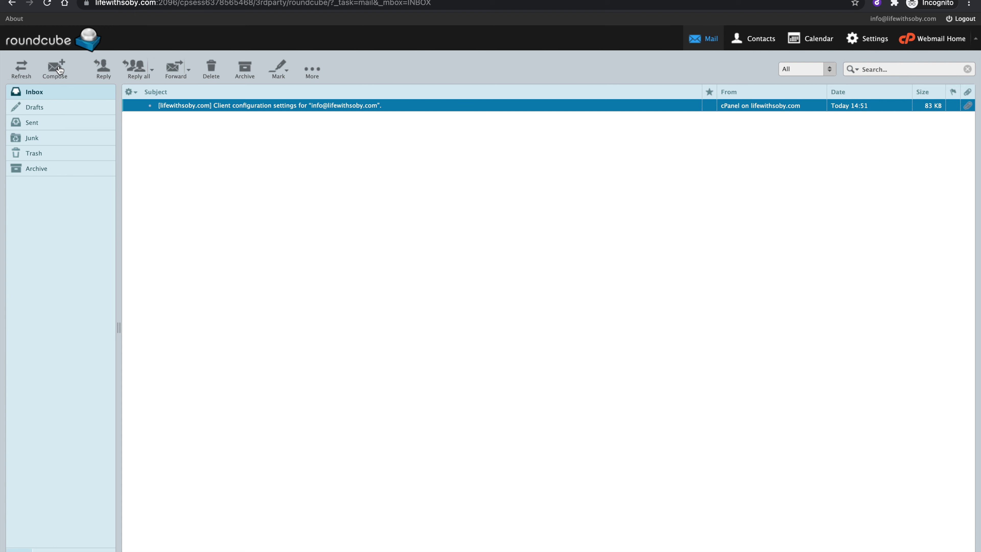
click(933, 39)
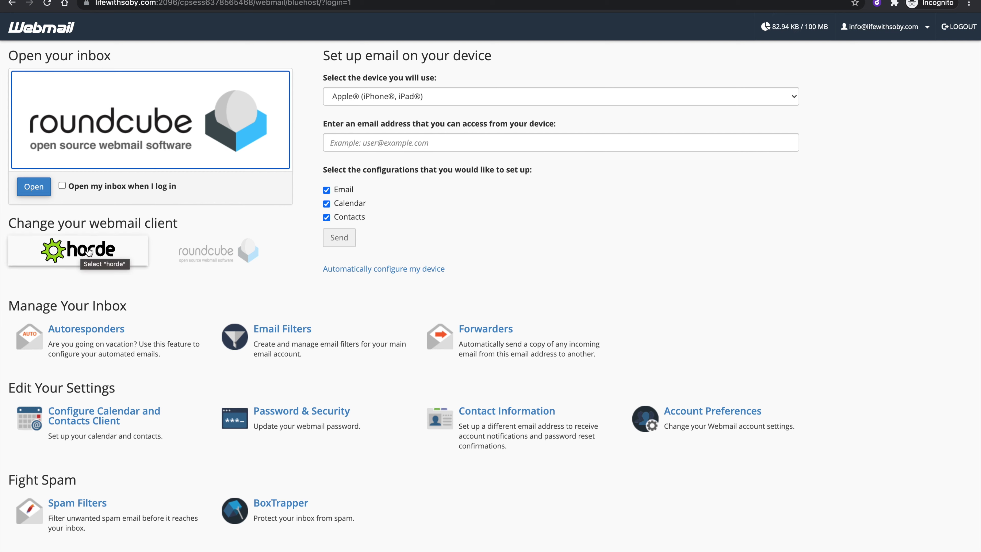
Make Horde the webmail client and open its inbox with the configuration message.
click(97, 251)
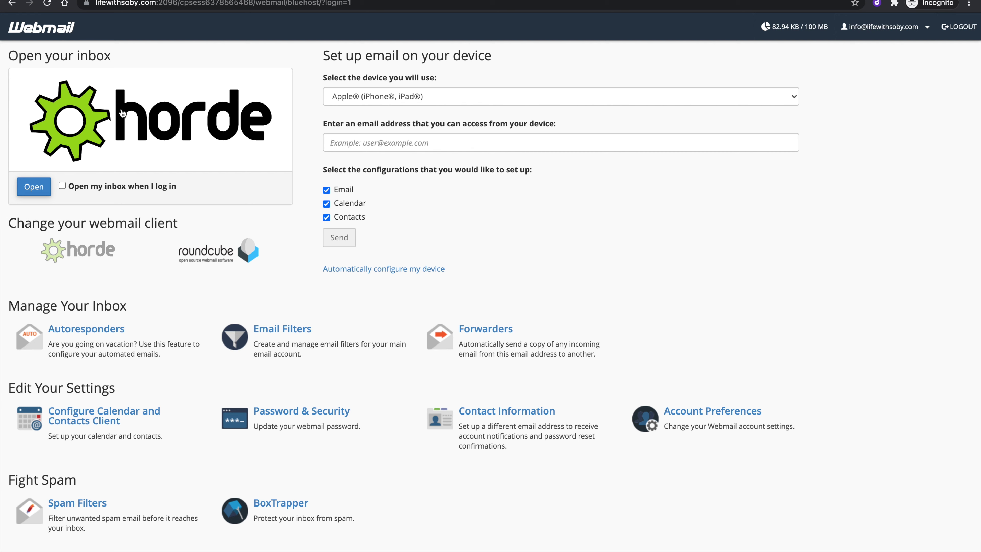
click(142, 116)
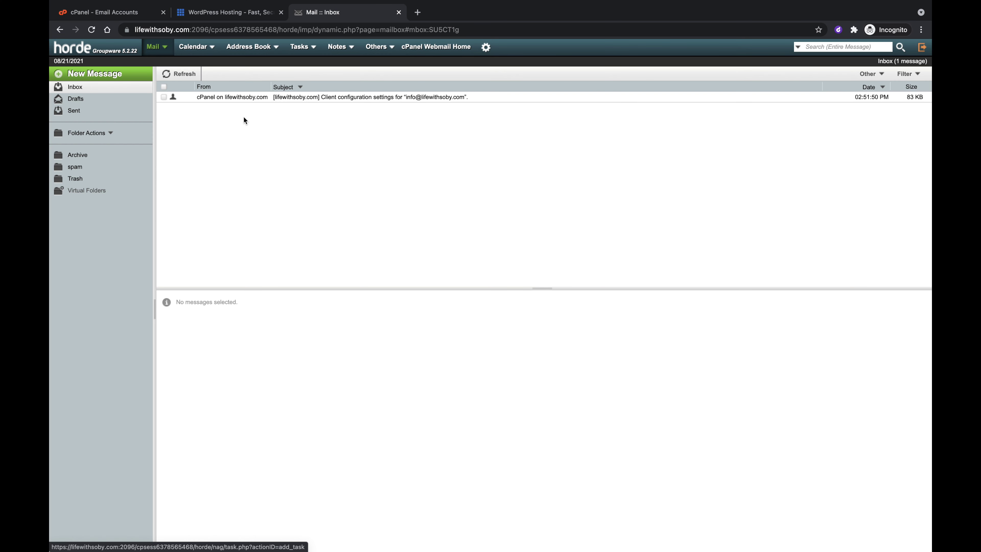
Go back to the cPanel Email Accounts list showing three accounts.
click(122, 16)
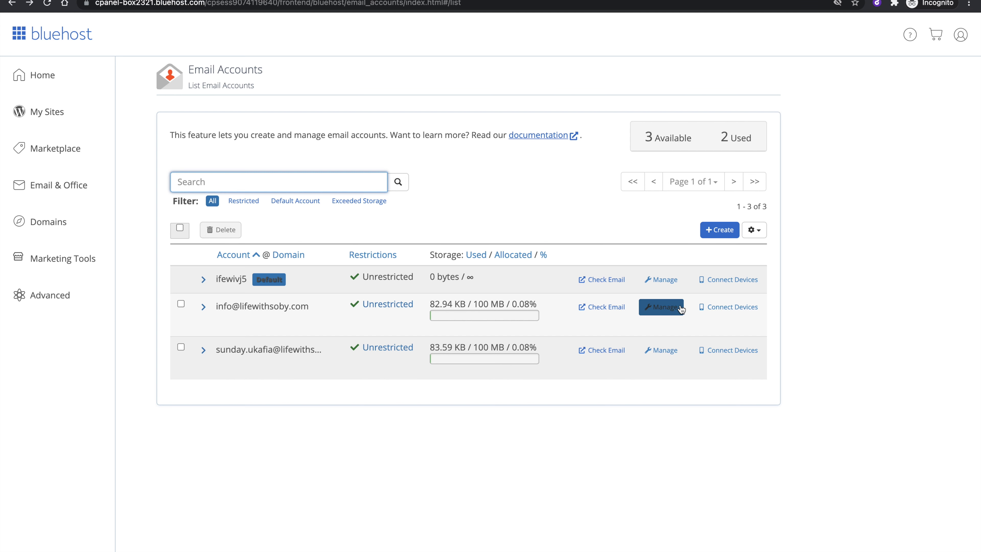
click(662, 309)
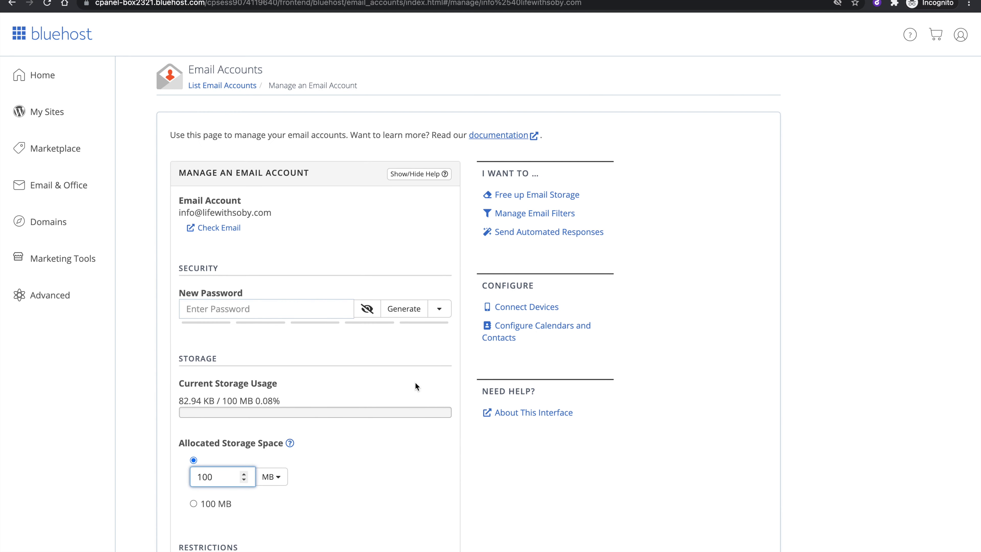
scroll(415, 382, down, 2)
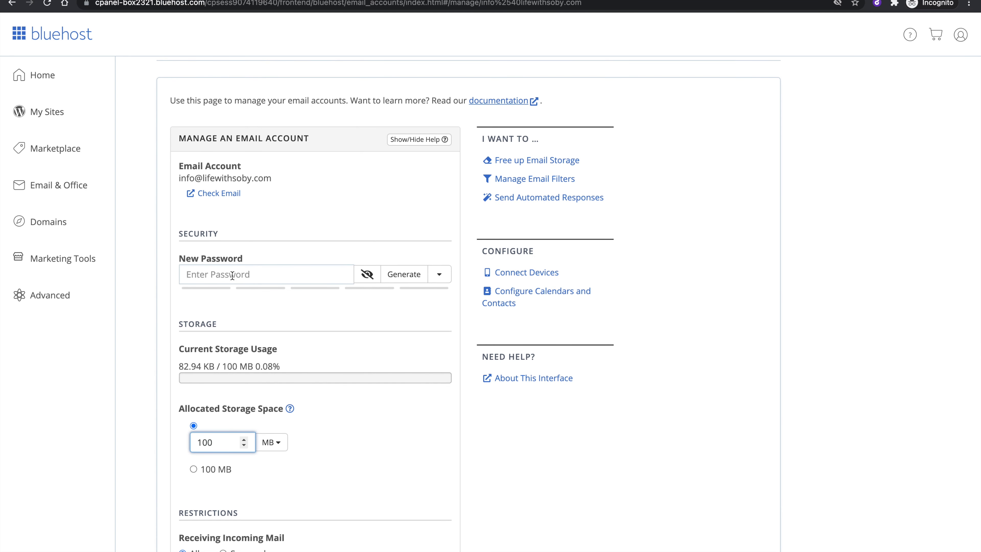
click(227, 275)
click(298, 259)
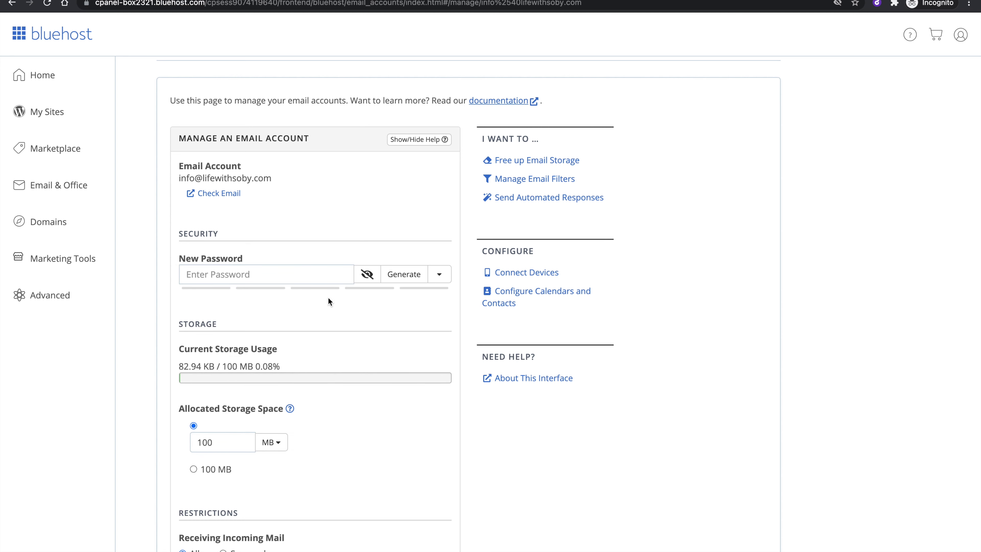
scroll(380, 405, down, 3)
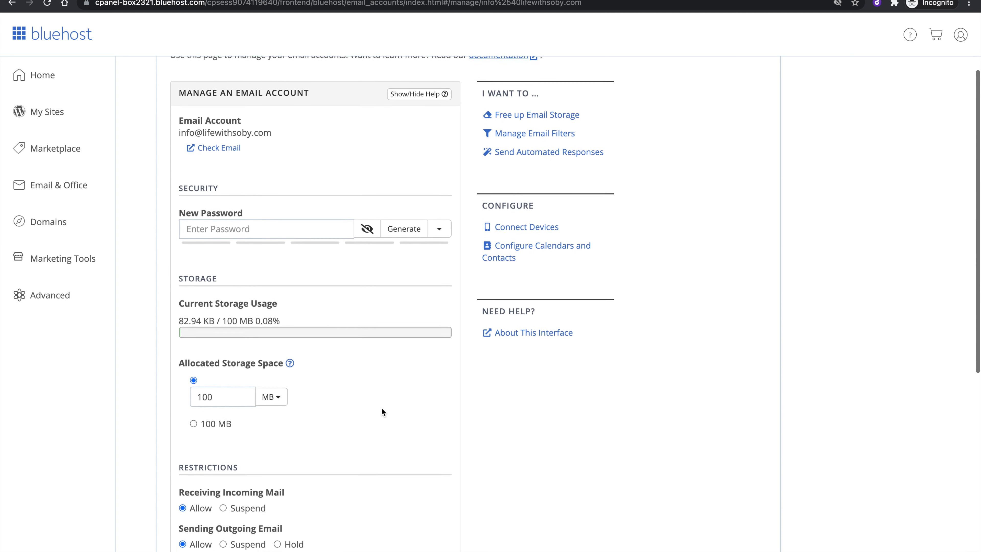
scroll(384, 356, down, 8)
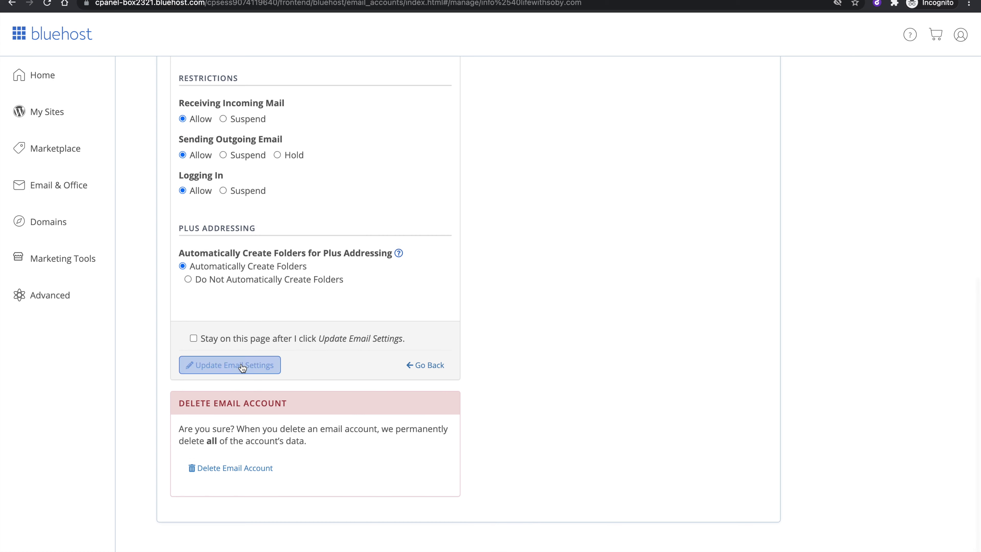
click(243, 368)
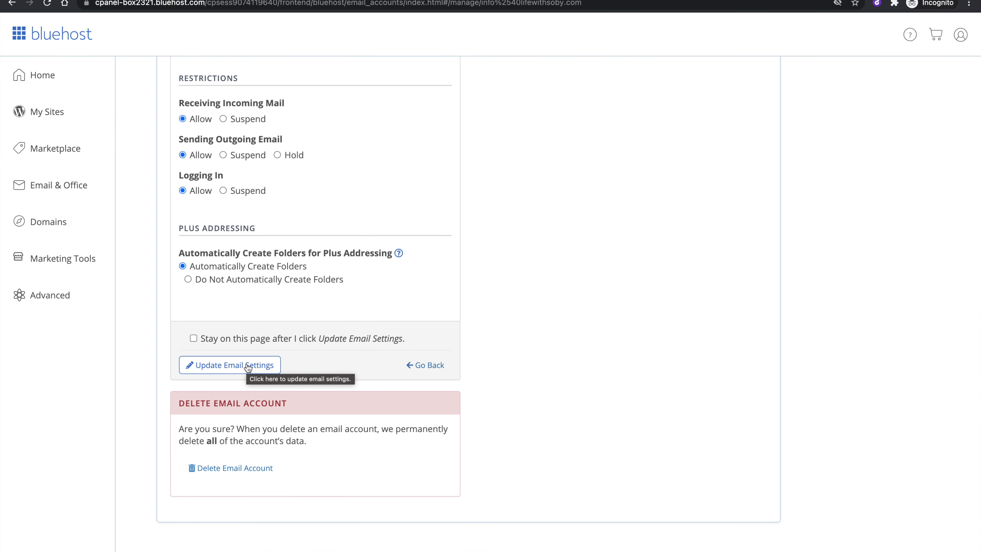
click(248, 367)
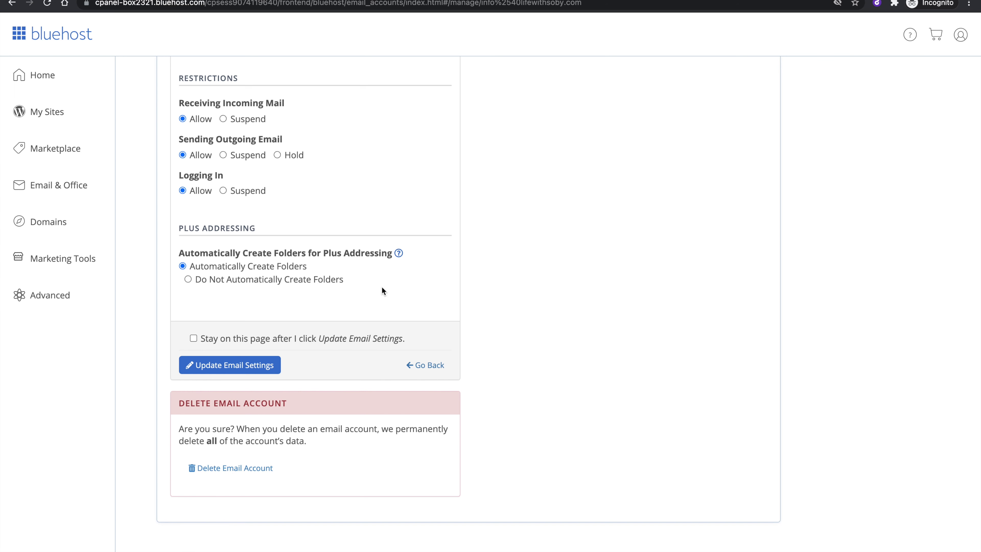
scroll(403, 164, up, 12)
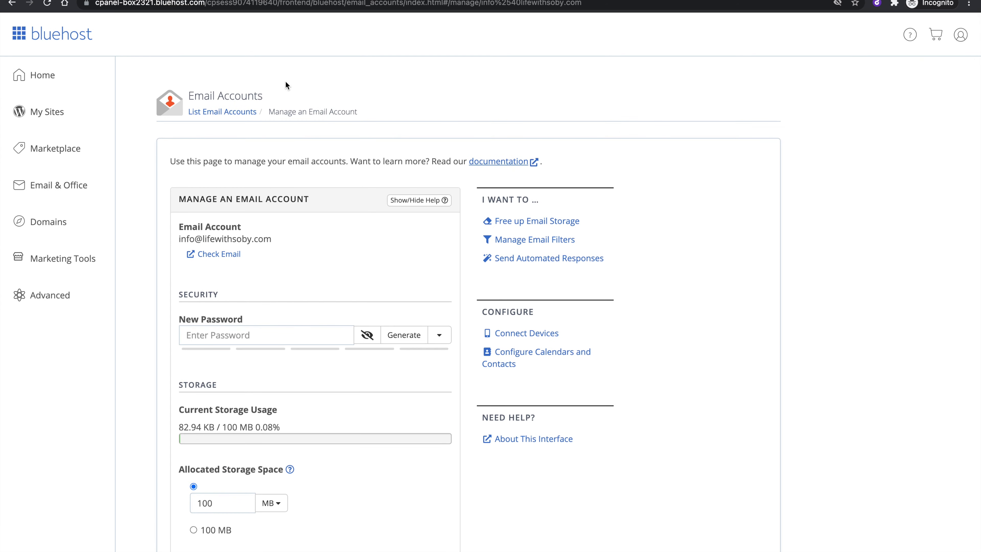
click(232, 112)
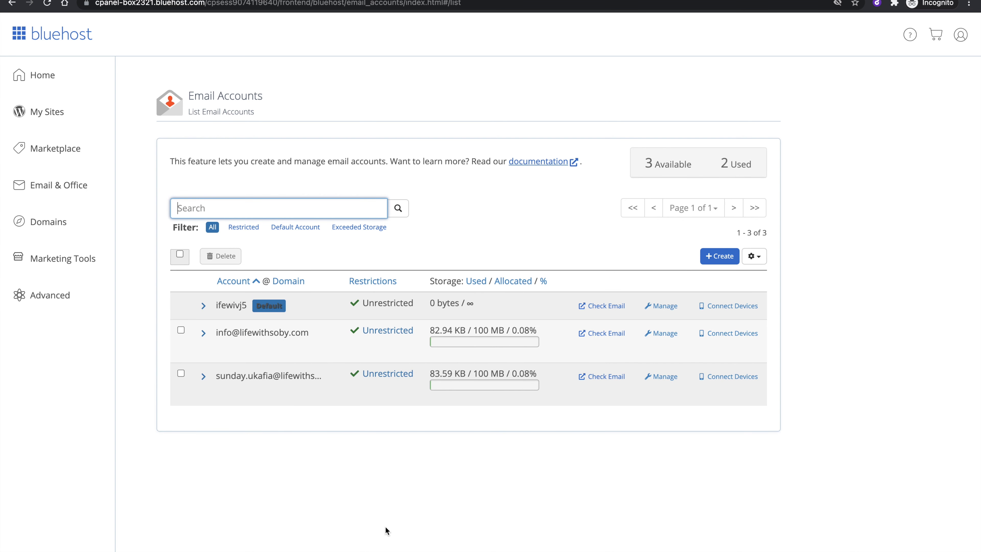
Tick the info and second account rows, then untick both, leaving none selected.
click(180, 334)
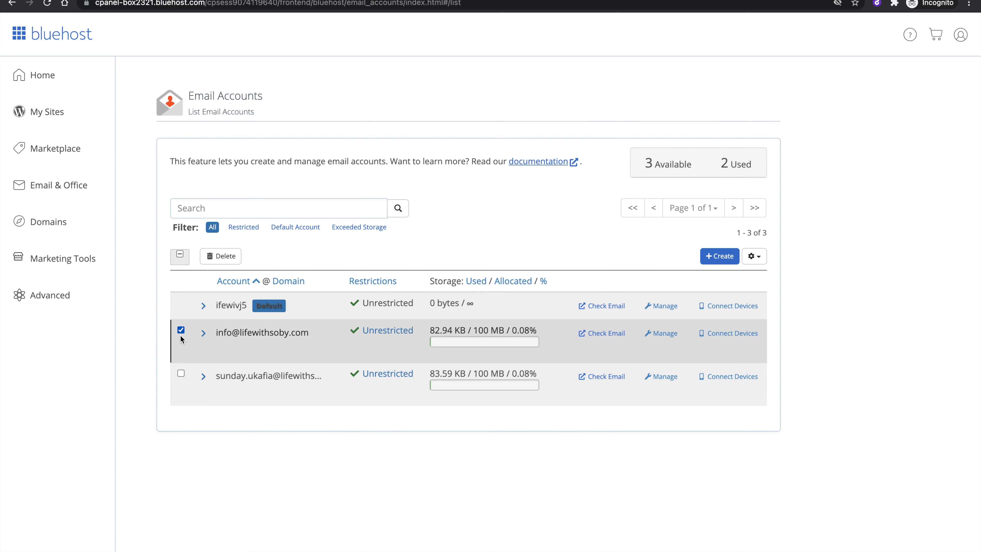
click(181, 373)
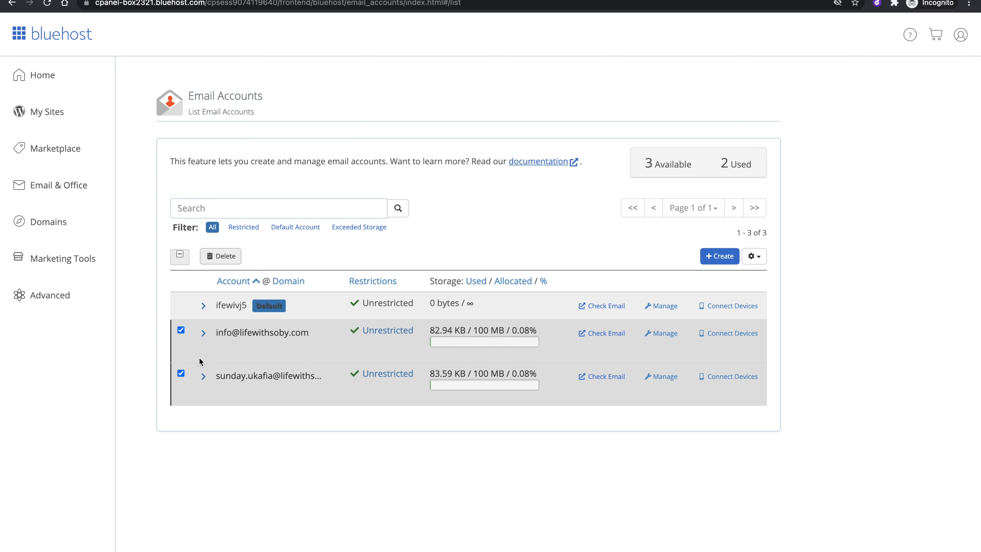
click(180, 332)
click(181, 374)
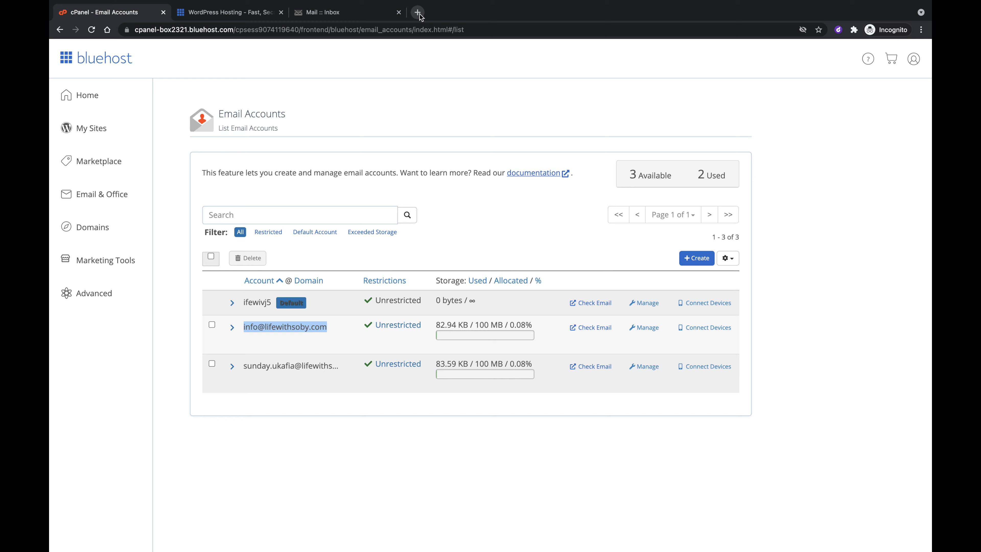
Load gmail.com in a new browser tab.
click(418, 12)
text(gmail.com)
key(Return)
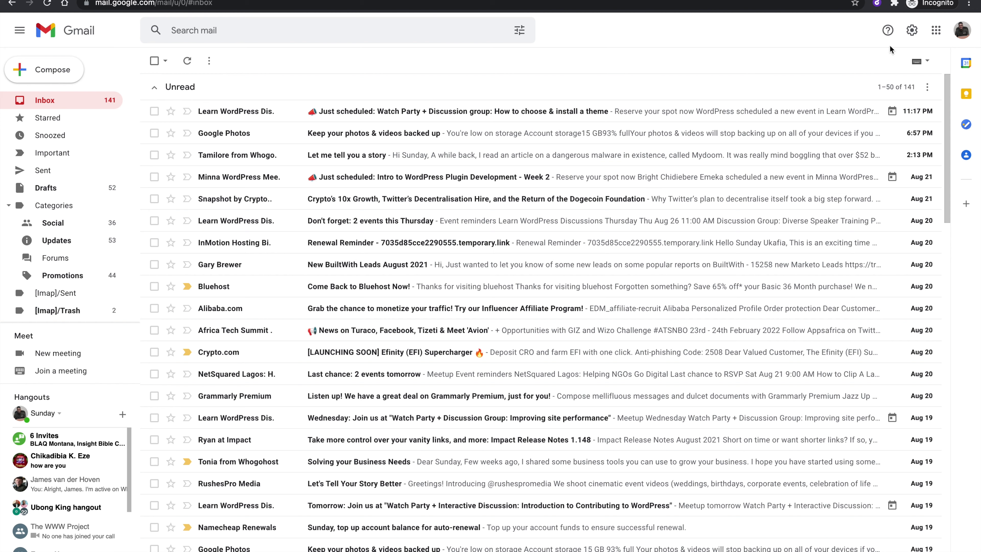
Open Gmail's full settings on the Accounts and Import page.
click(912, 31)
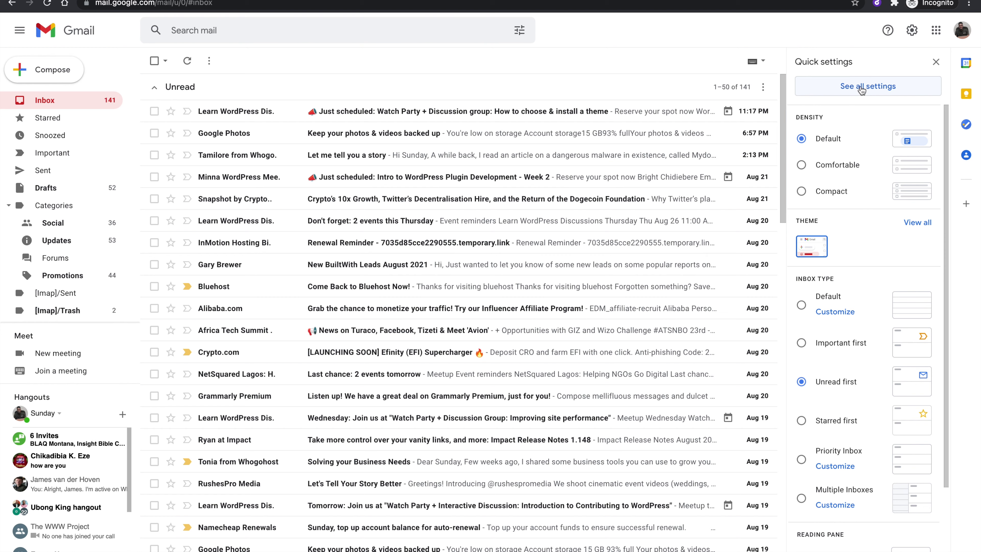
click(874, 90)
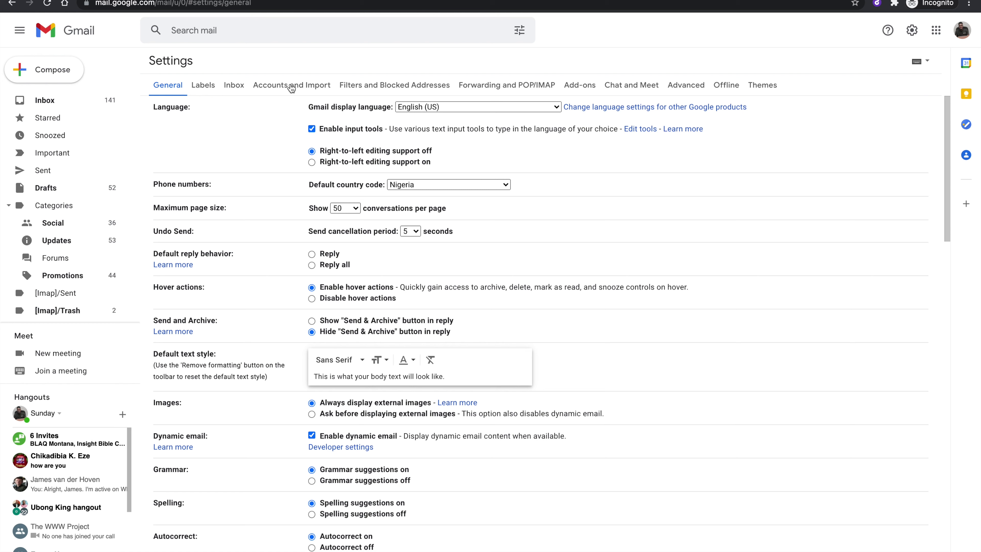
click(296, 85)
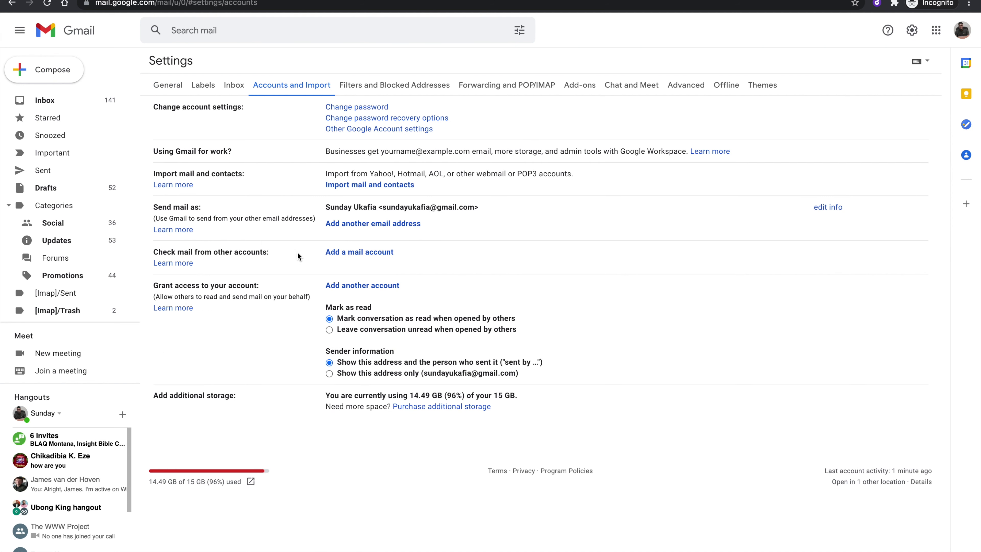
triple_click(238, 254)
click(256, 252)
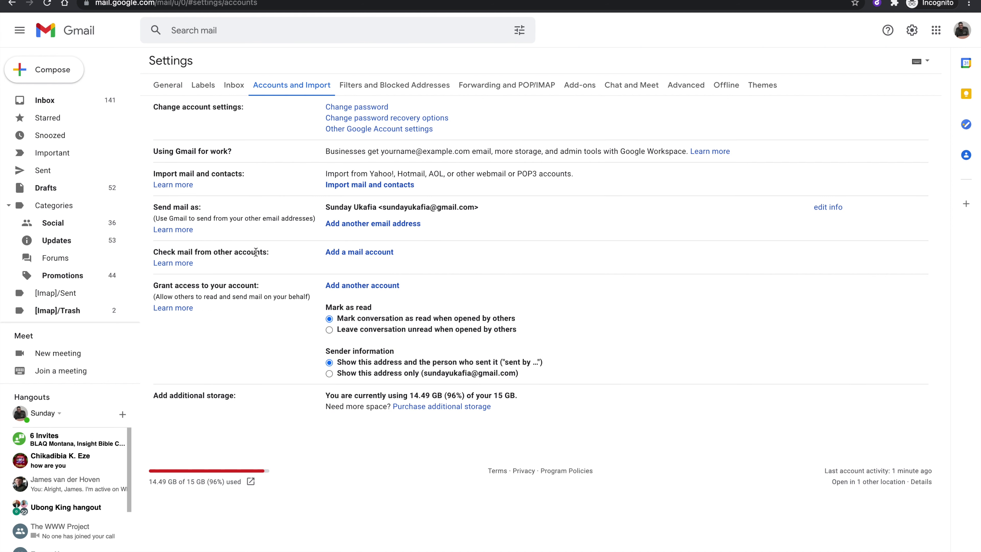
click(364, 252)
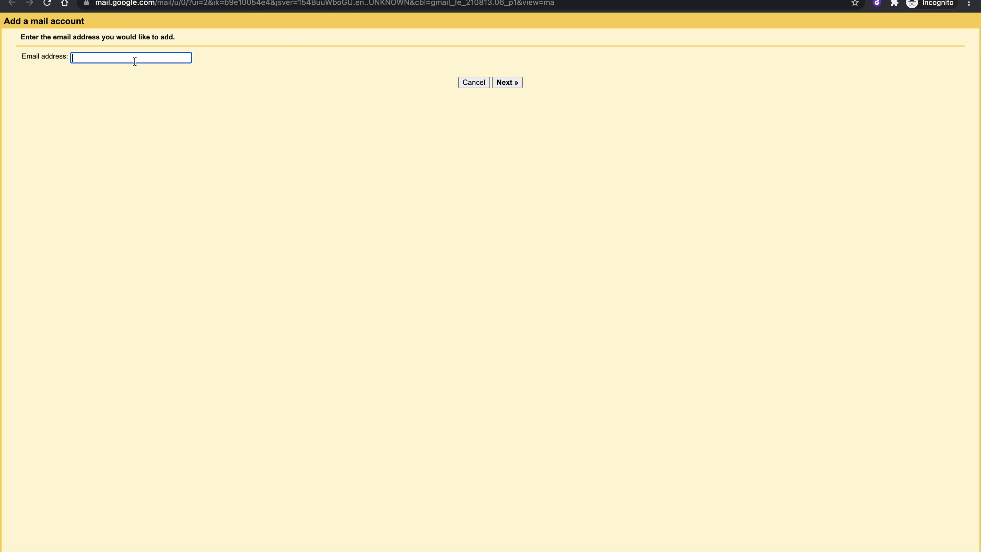
click(125, 58)
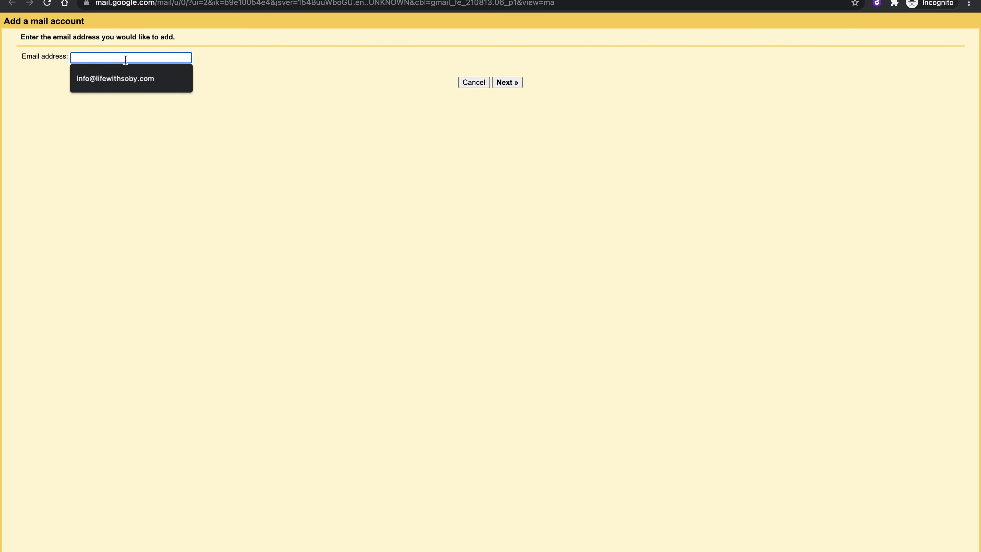
click(133, 79)
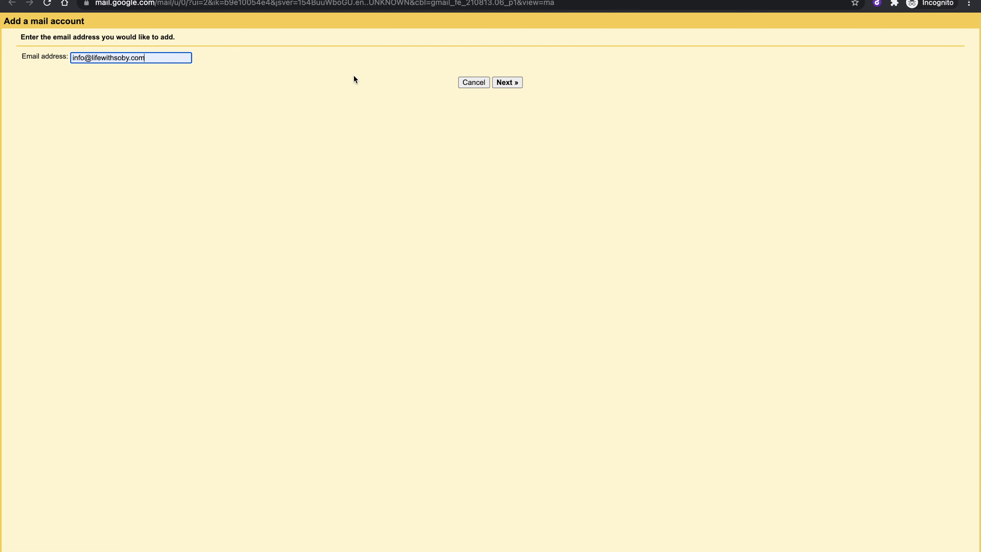
click(503, 83)
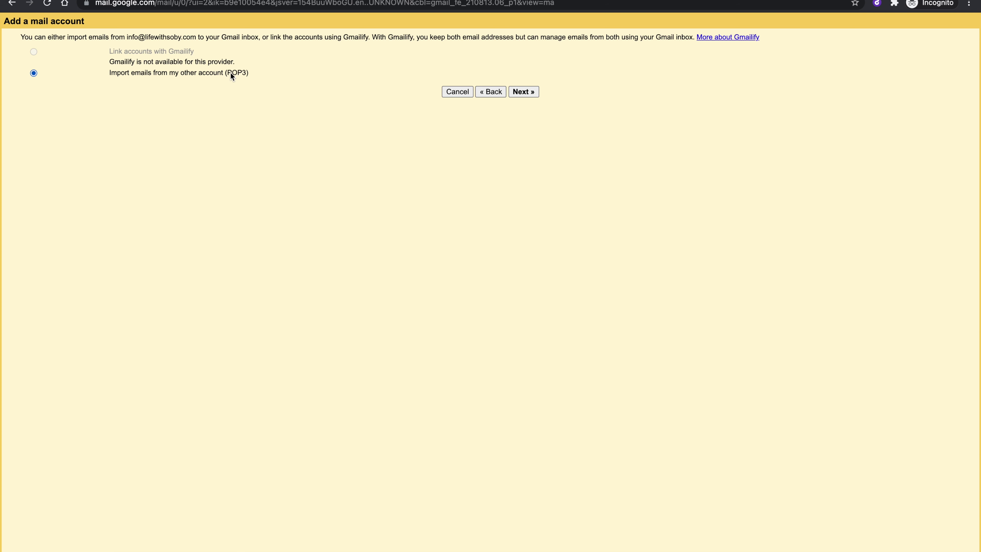
click(521, 94)
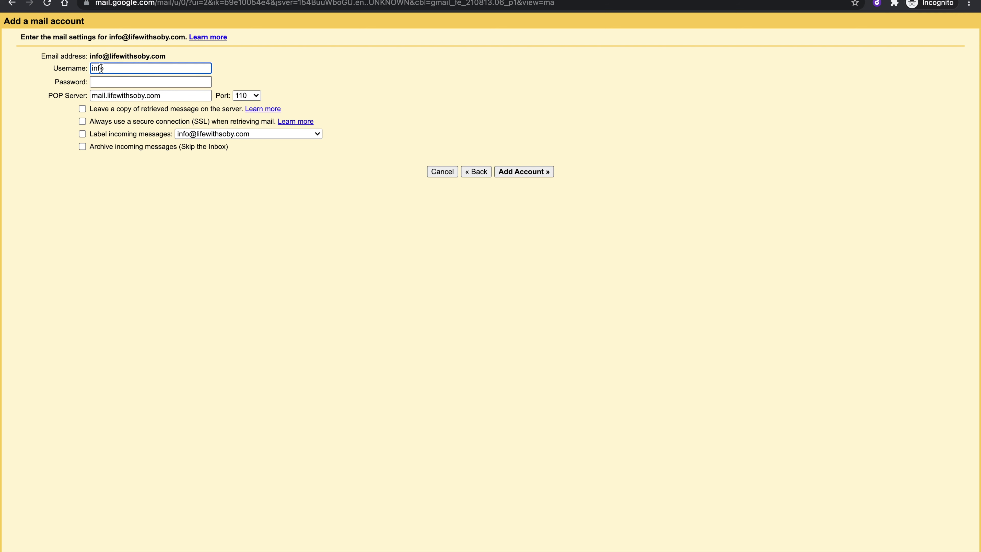
double_click(116, 67)
key(super+v)
click(136, 82)
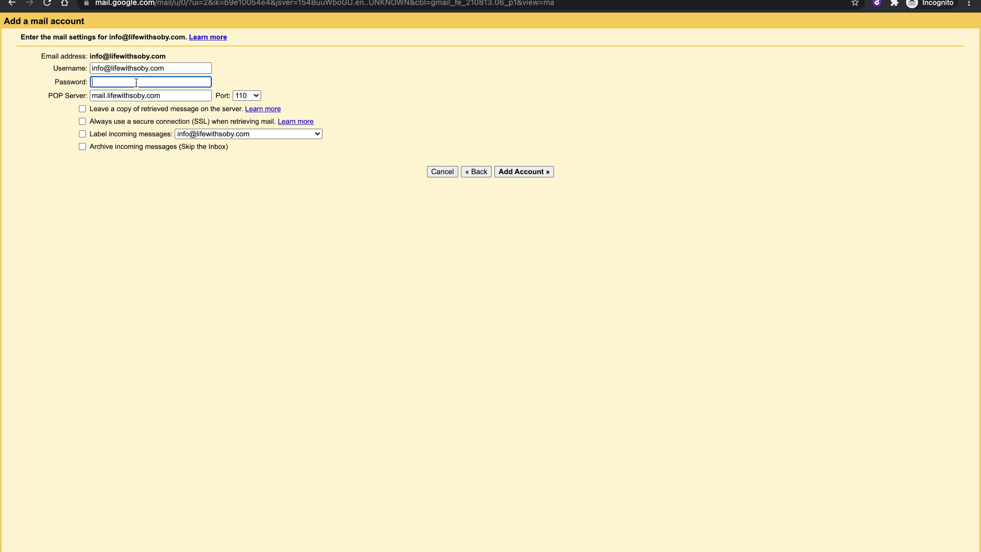
text(••••••••)
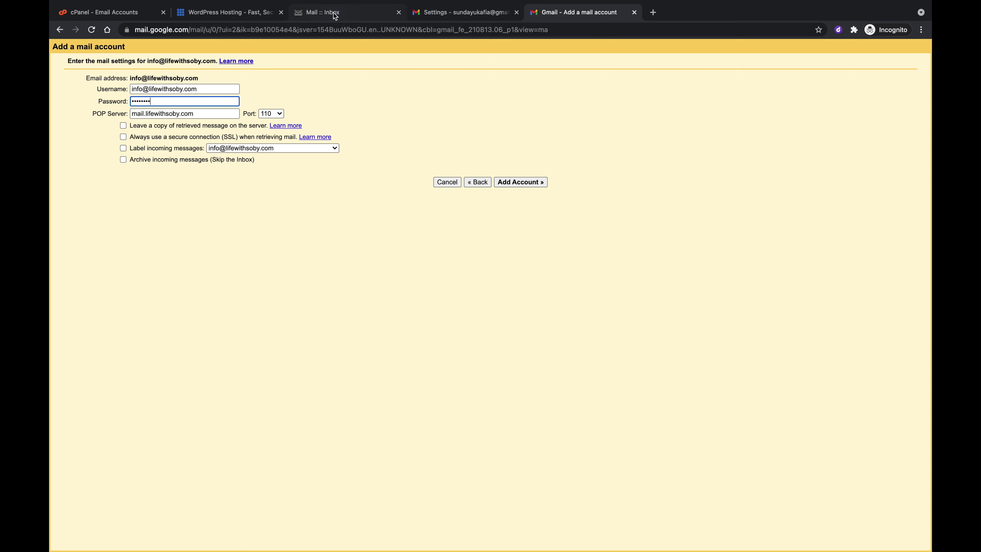
Check the Horde configuration email's manual settings for POP3 port 995 on mail.lifewithsoby.com.
click(333, 13)
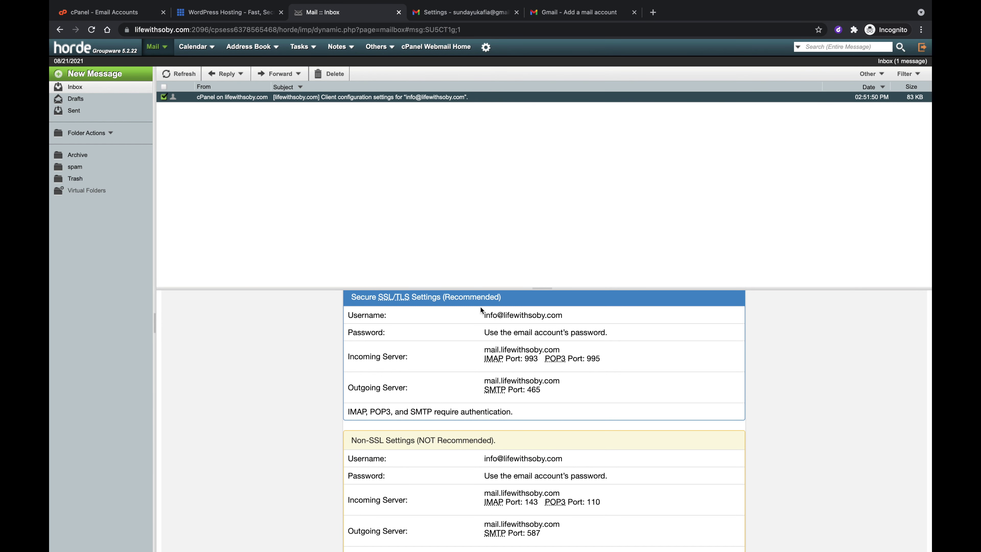
scroll(480, 307, down, 3)
scroll(481, 307, up, 4)
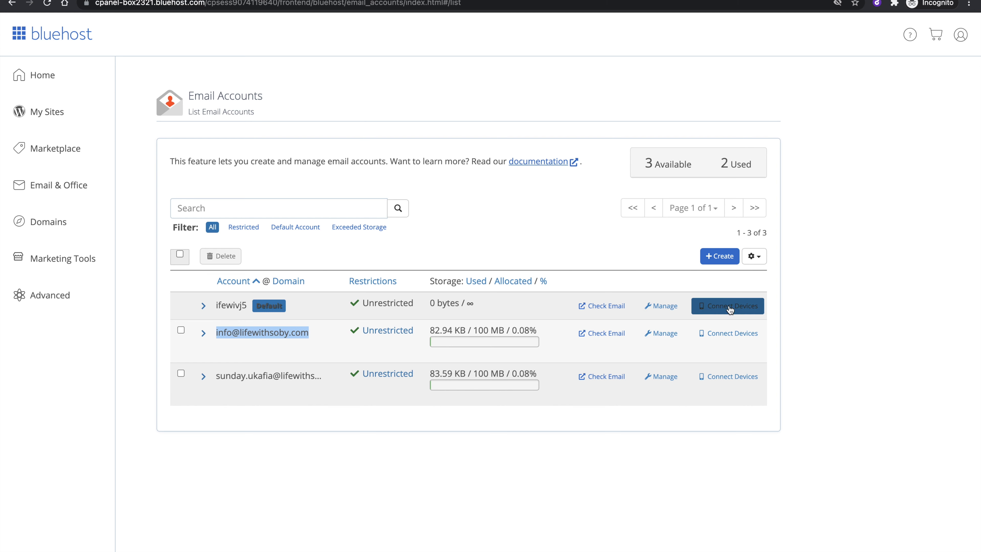
click(721, 337)
click(721, 343)
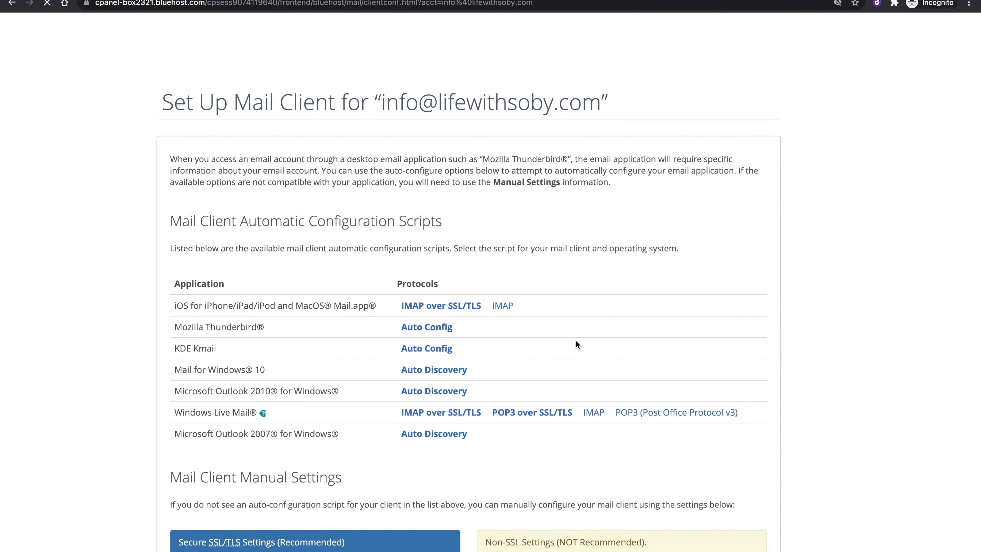
scroll(497, 458, down, 6)
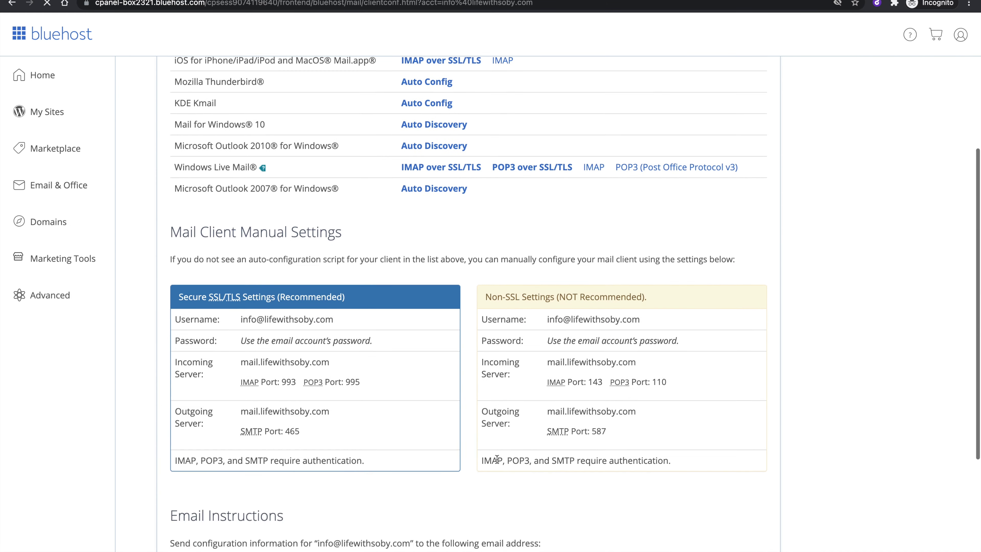
scroll(497, 459, down, 1)
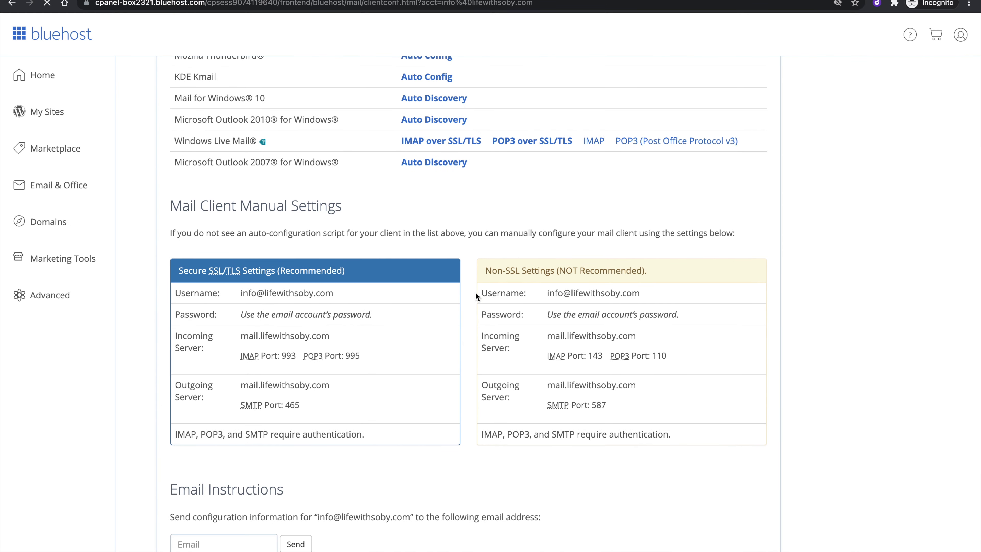
scroll(477, 296, down, 2)
scroll(439, 276, up, 2)
scroll(438, 275, up, 2)
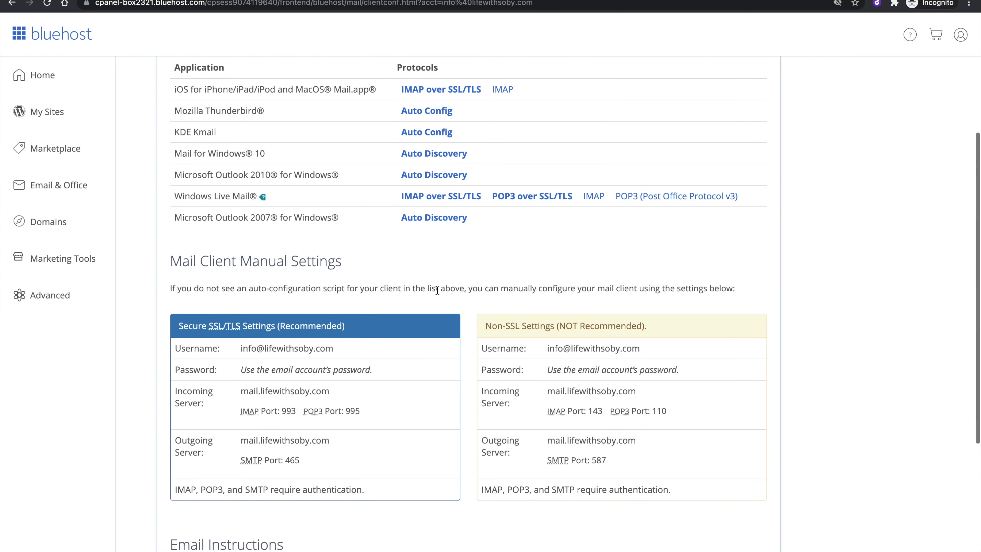
scroll(435, 363, up, 1)
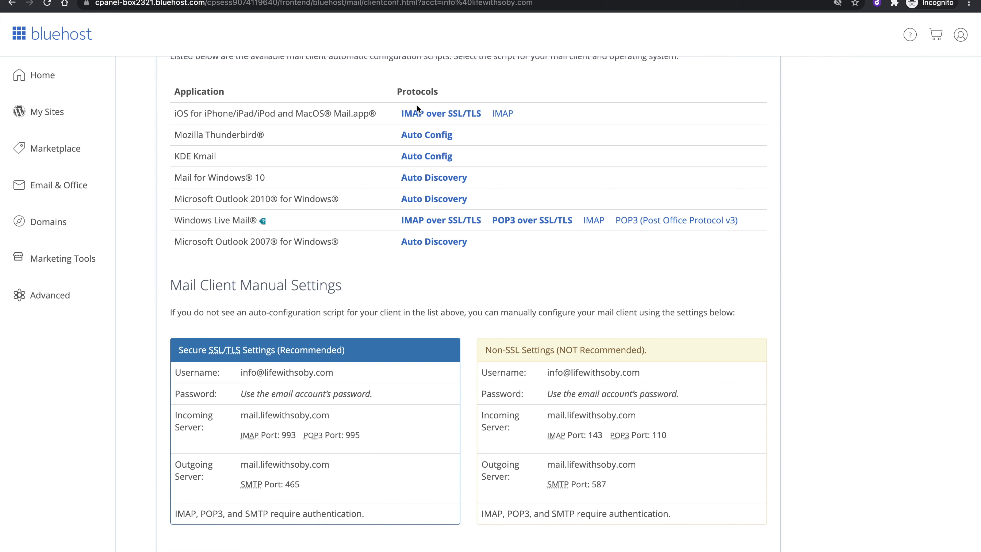
scroll(383, 410, down, 3)
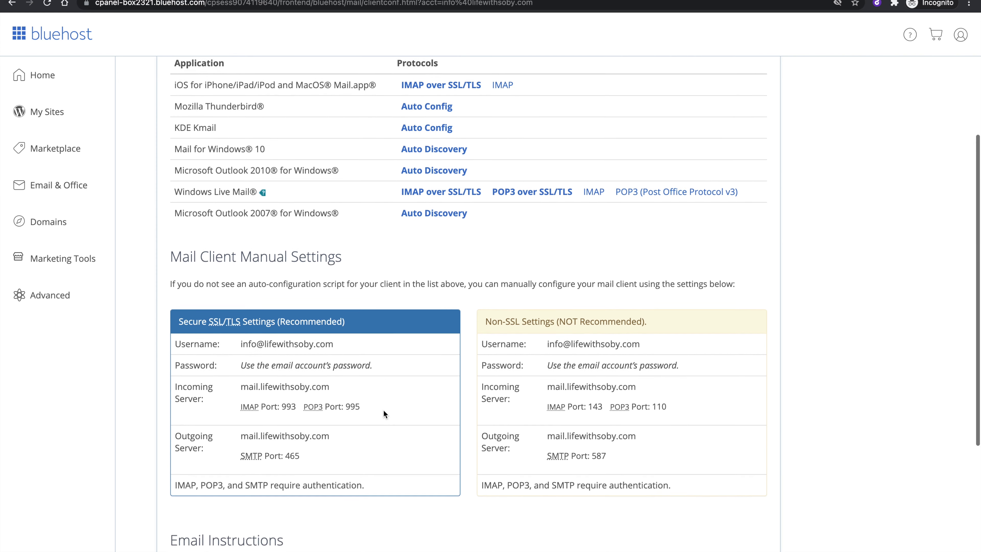
scroll(383, 410, down, 5)
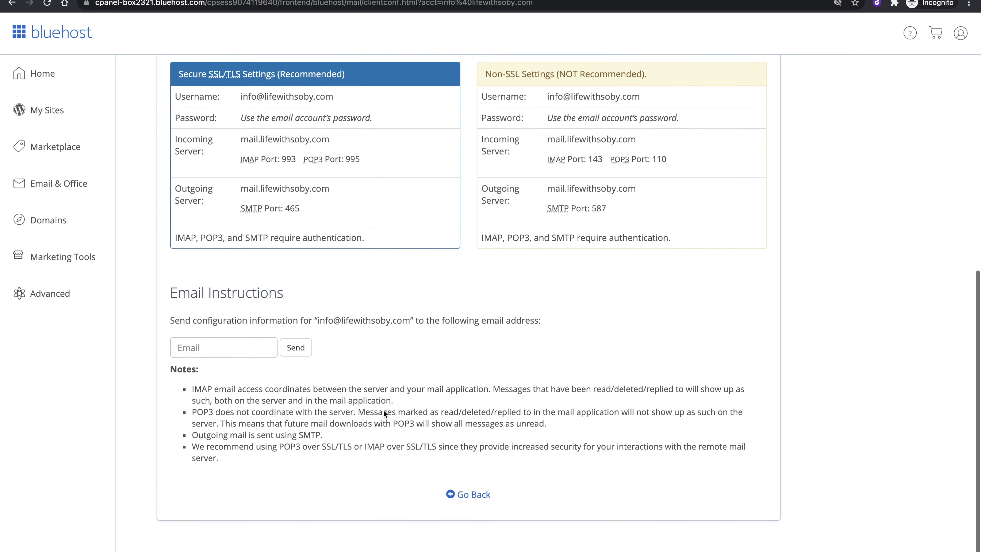
Dismiss the email-instructions address suggestion and return to the Gmail add-account form.
click(230, 351)
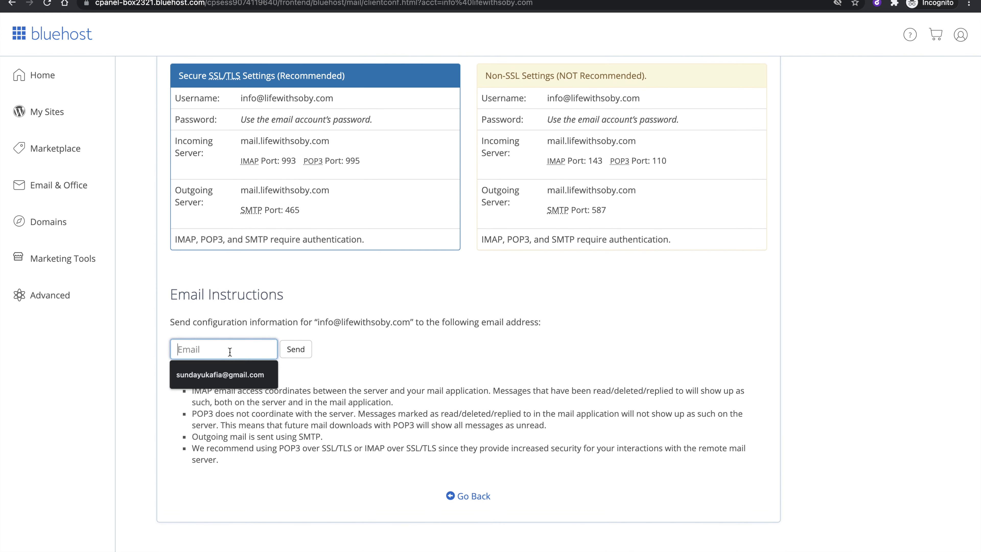
click(294, 317)
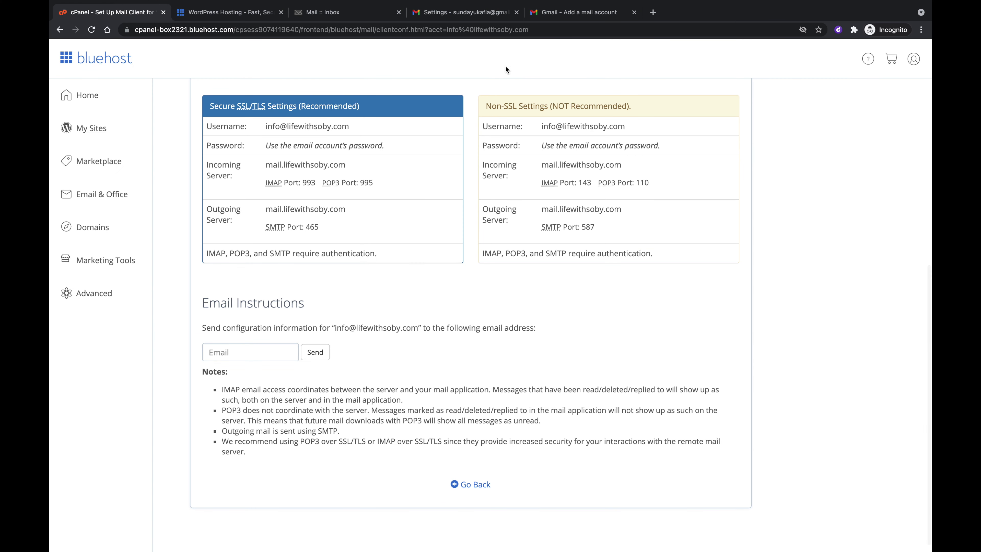
click(576, 15)
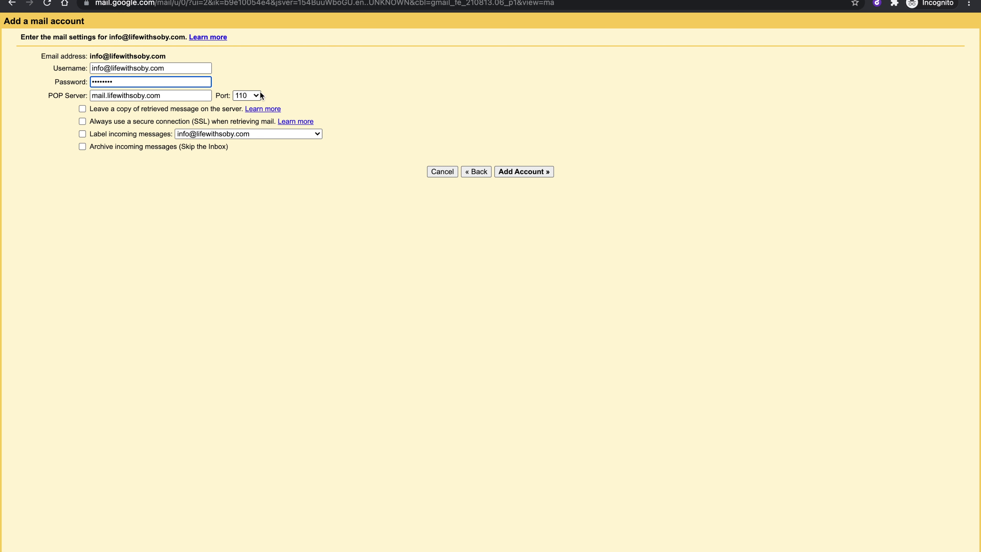
click(359, 14)
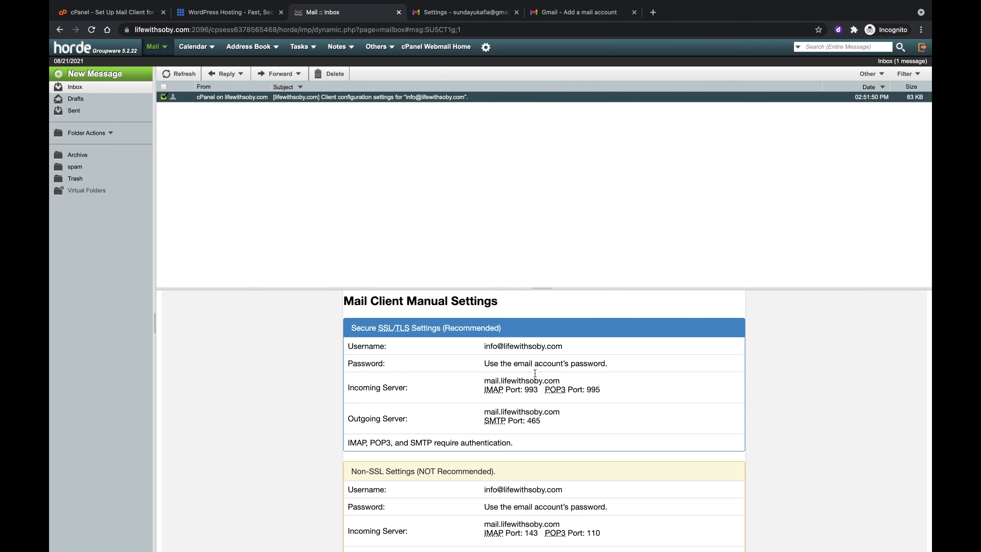
scroll(538, 382, down, 3)
scroll(538, 382, up, 2)
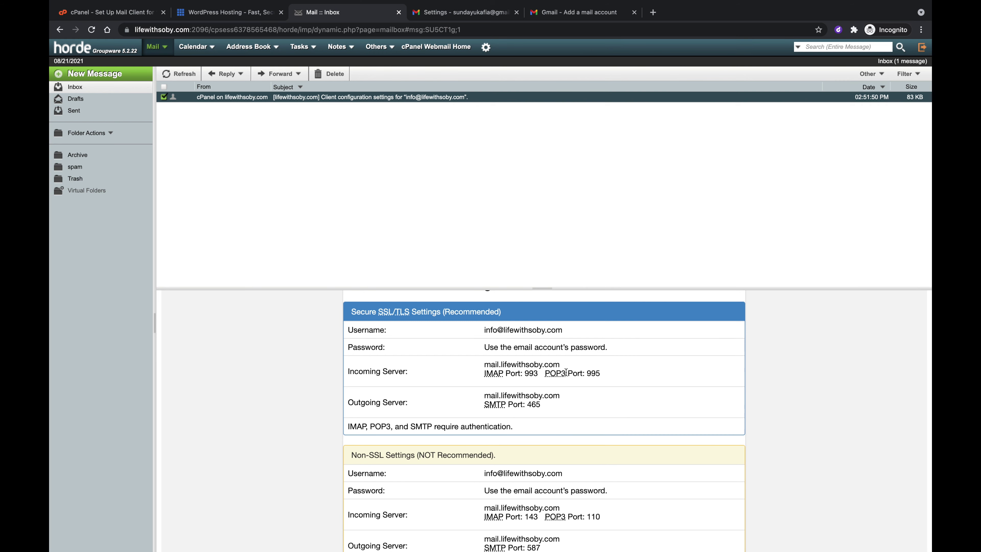
click(544, 17)
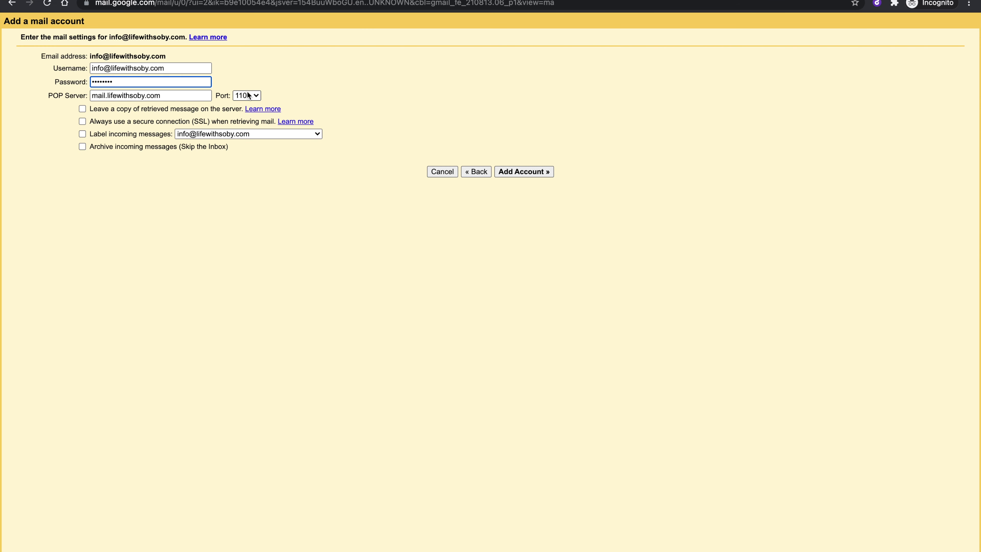
Set the POP port to 995 and enable leave-a-copy-on-server and always-use-SSL.
click(248, 96)
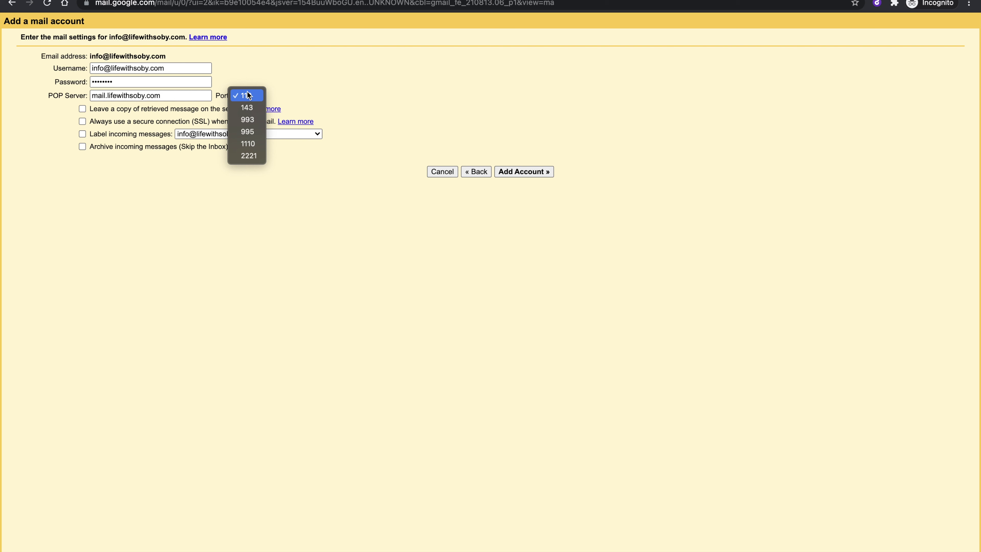
click(253, 133)
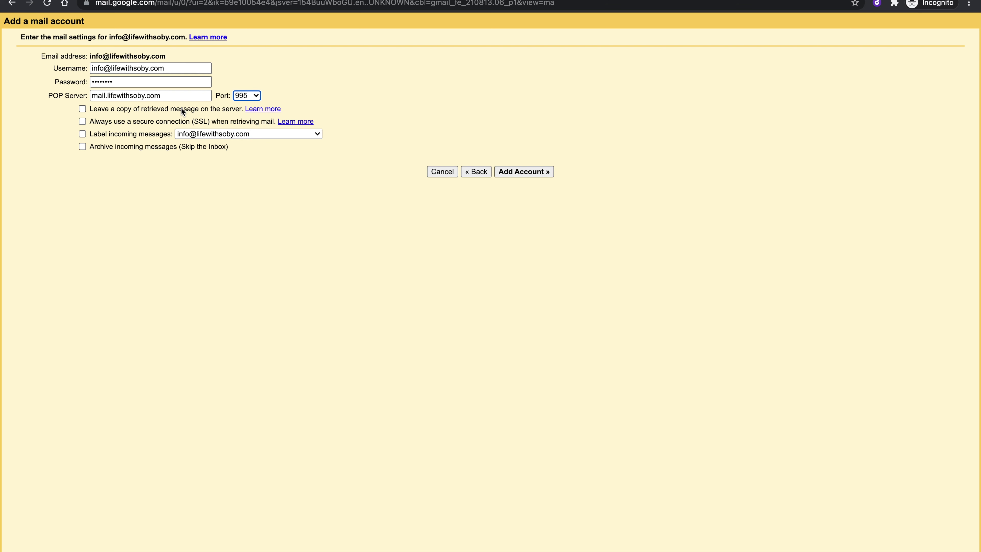
click(83, 109)
click(82, 109)
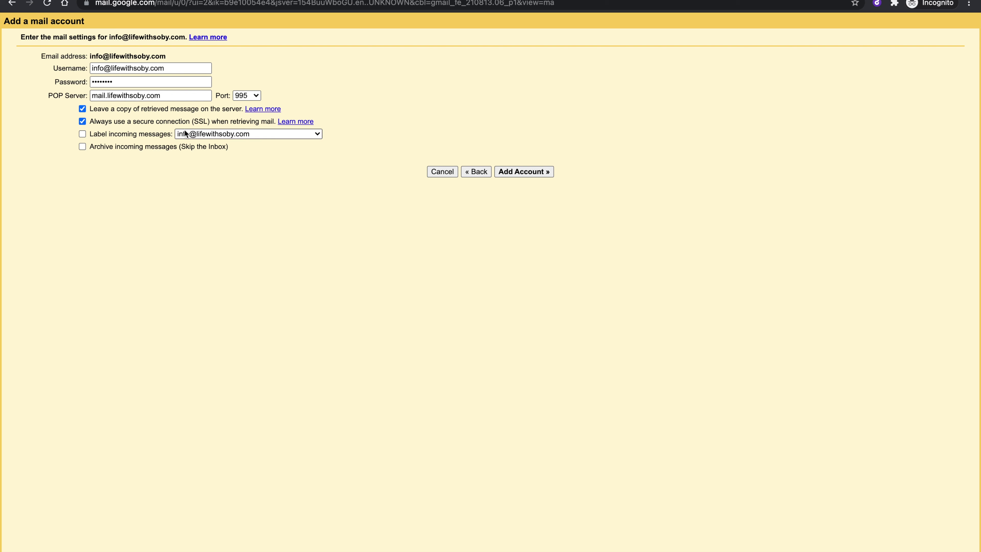
Label incoming messages with the added account's address, leaving archiving off.
click(215, 133)
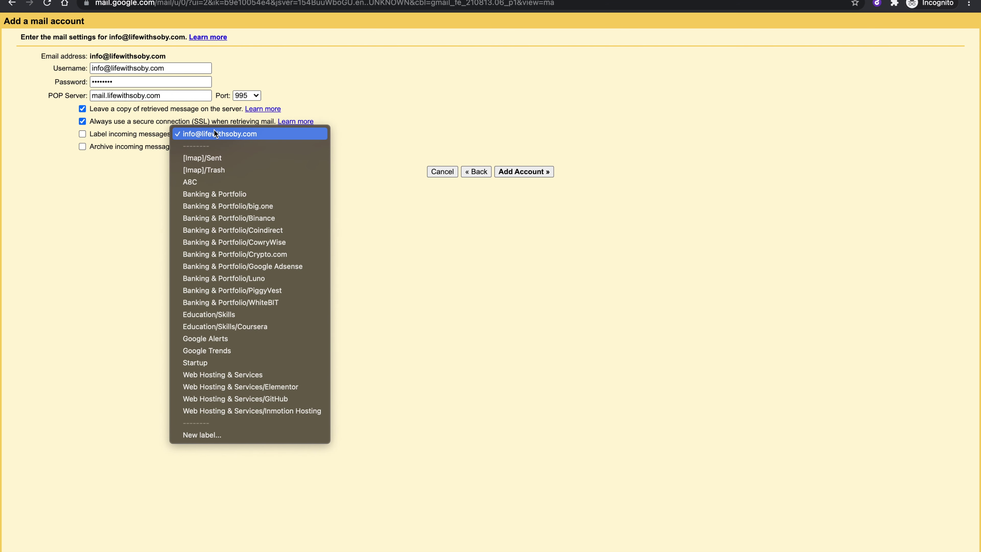
click(216, 133)
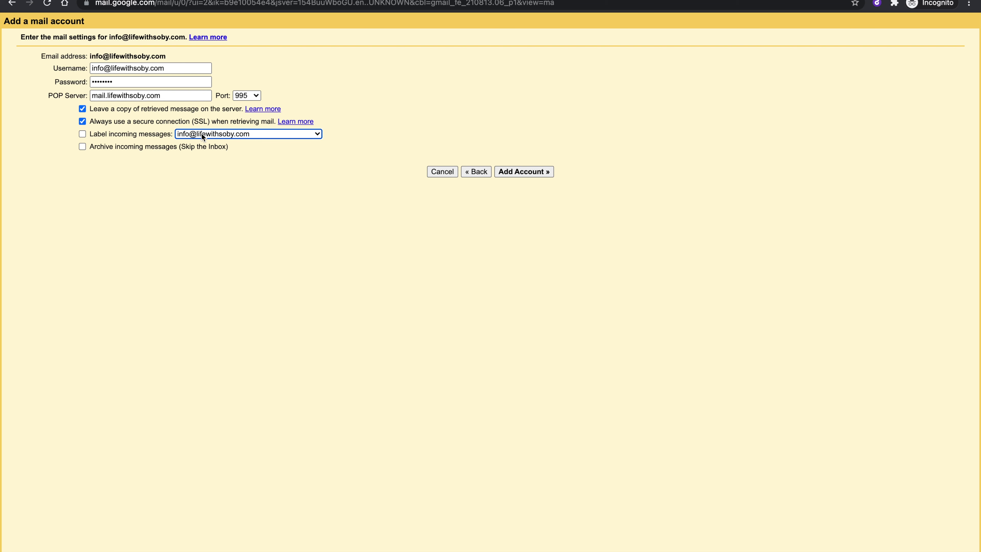
click(83, 134)
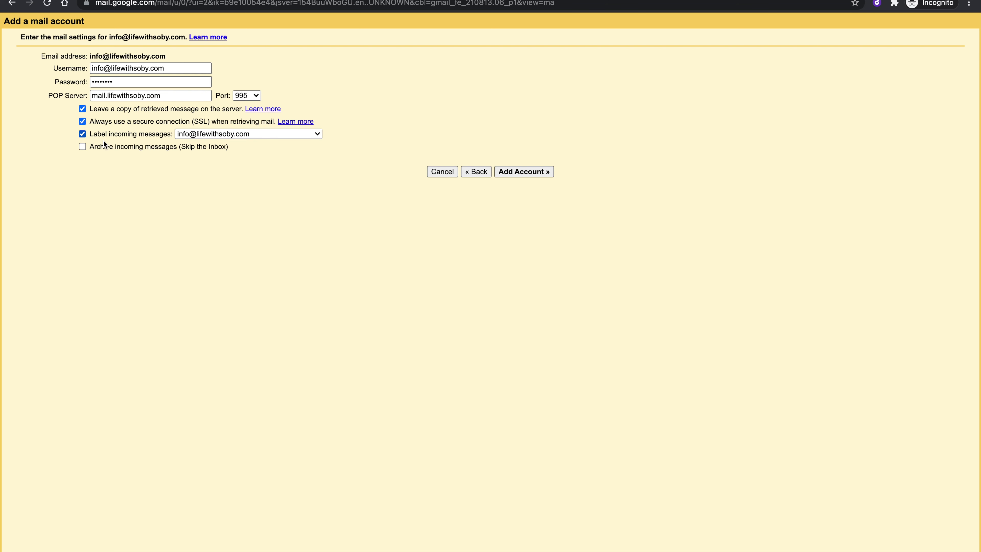
click(139, 137)
click(141, 138)
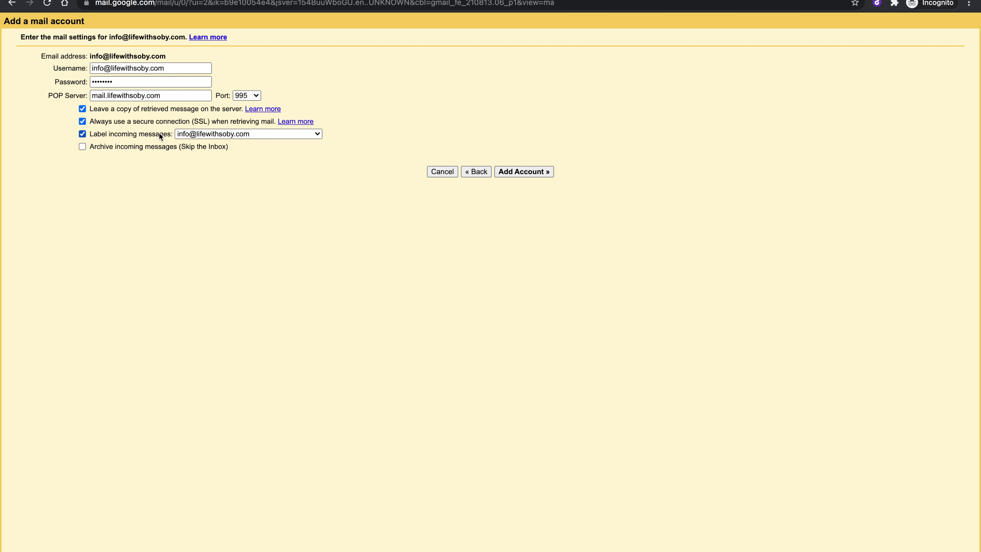
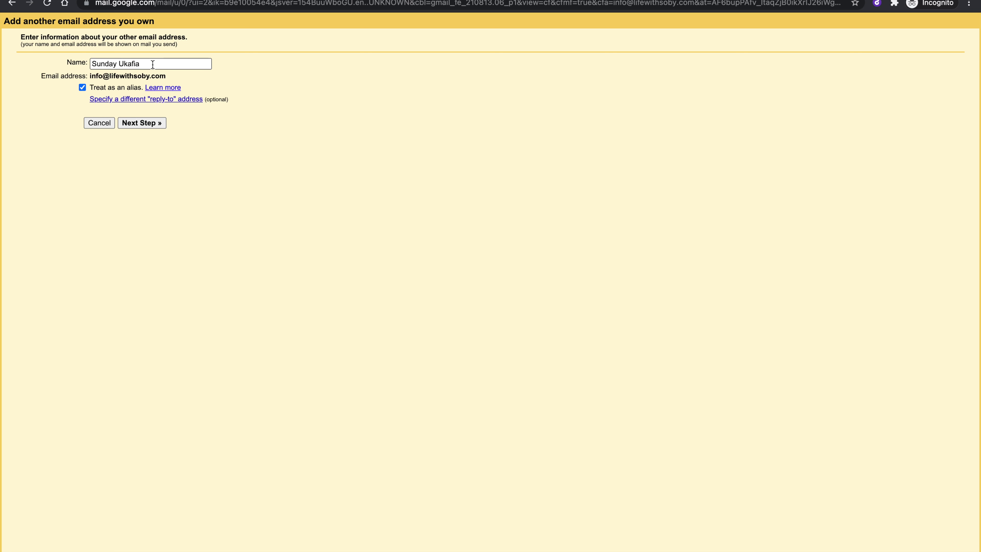
Try appending '@ Life With Soby' to the sender name, revert it, and proceed to the SMTP settings.
click(165, 66)
text(@ Life With)
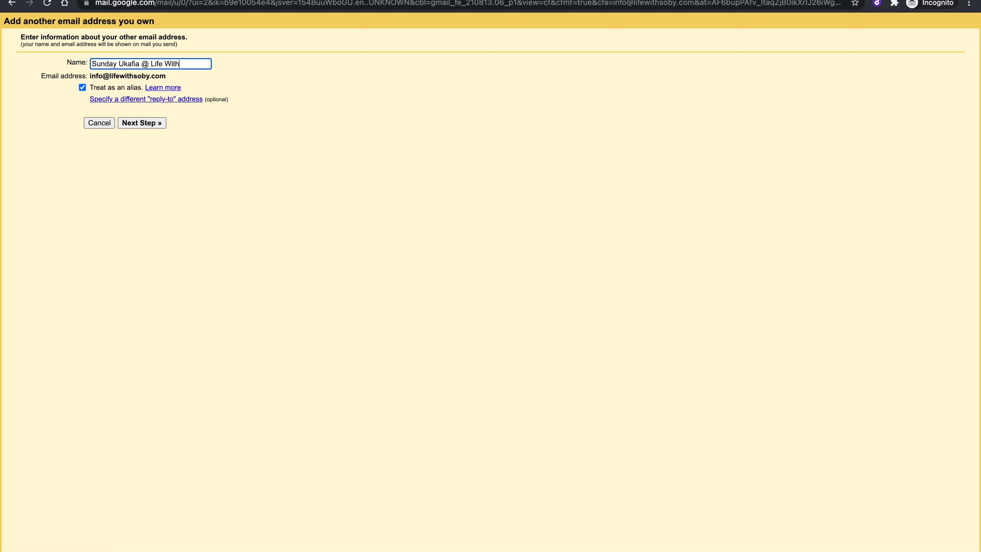
text( Soby)
shift+click(143, 64)
key(BackSpace)
double_click(133, 66)
triple_click(132, 65)
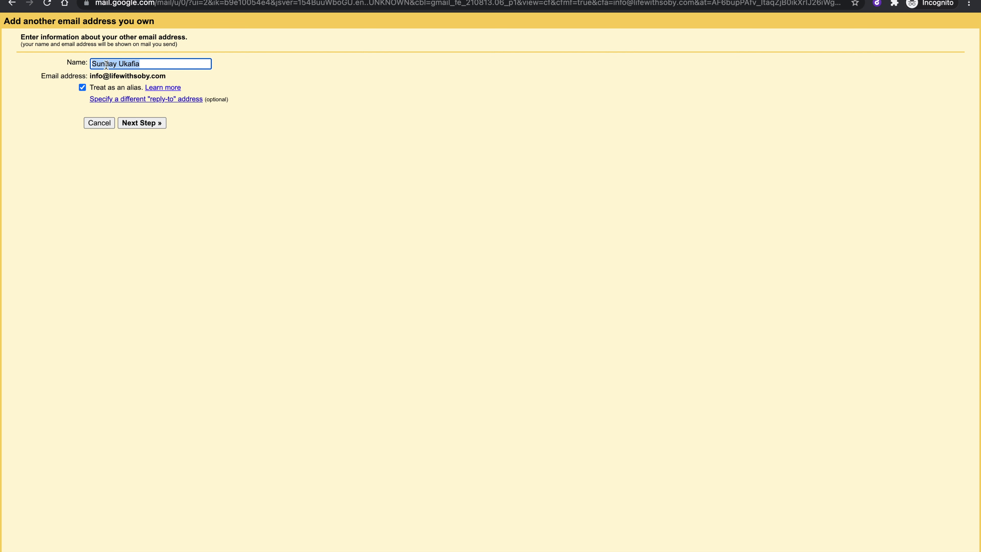
click(155, 51)
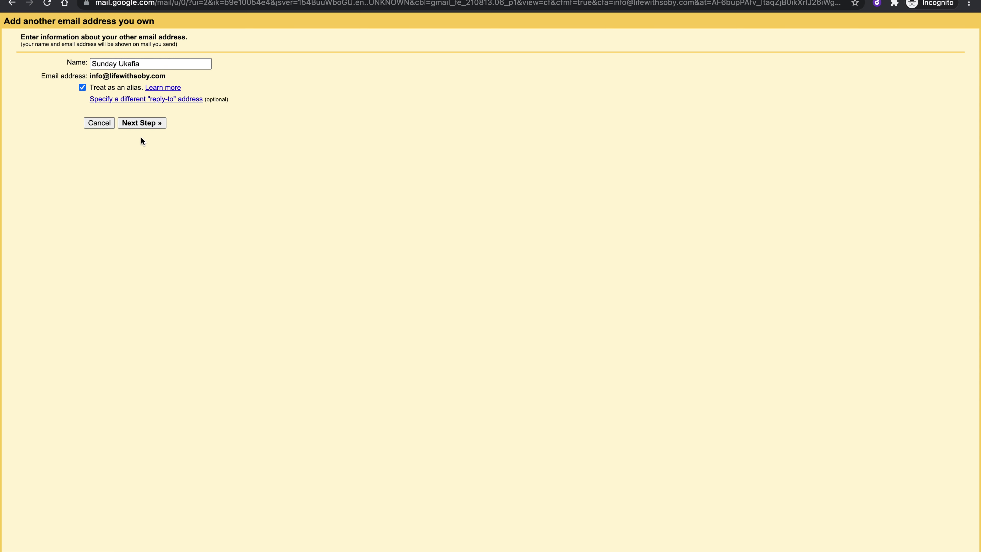
click(147, 123)
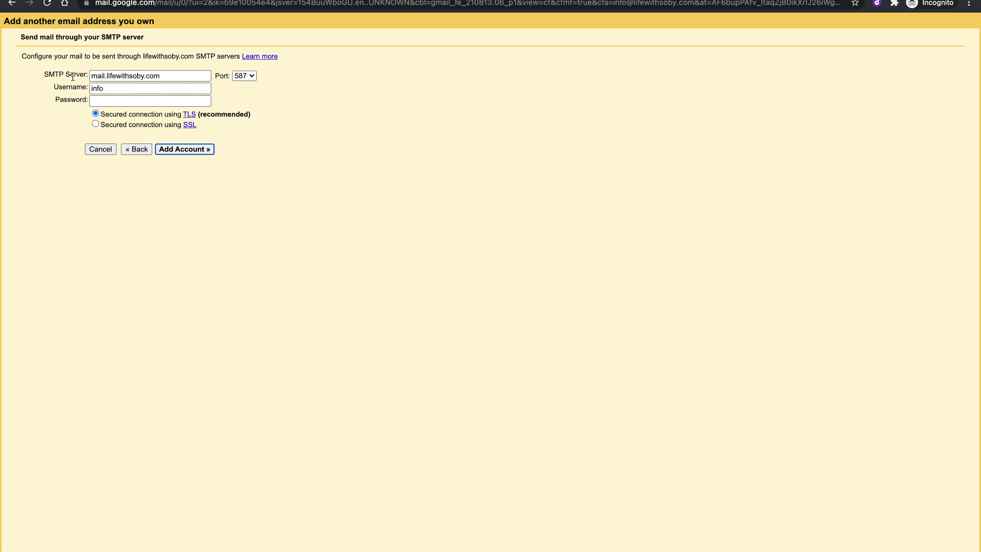
triple_click(110, 78)
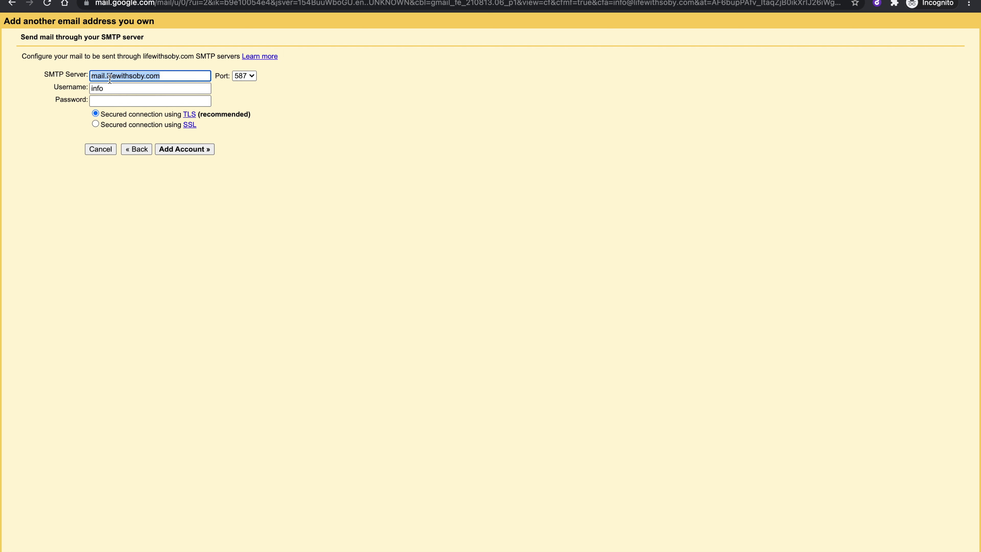
click(122, 88)
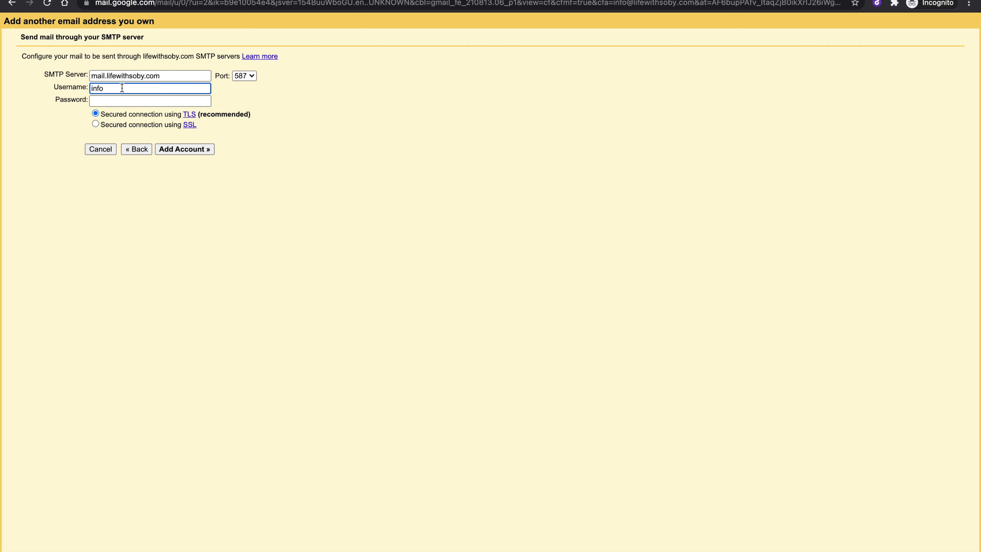
drag(107, 76, 185, 77)
key(super+c)
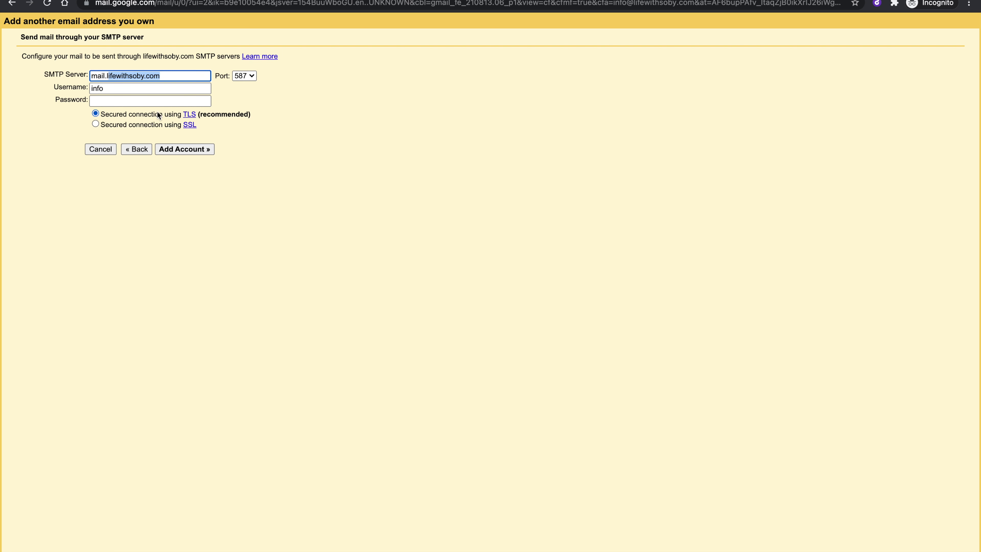
click(147, 101)
click(129, 89)
text(@l)
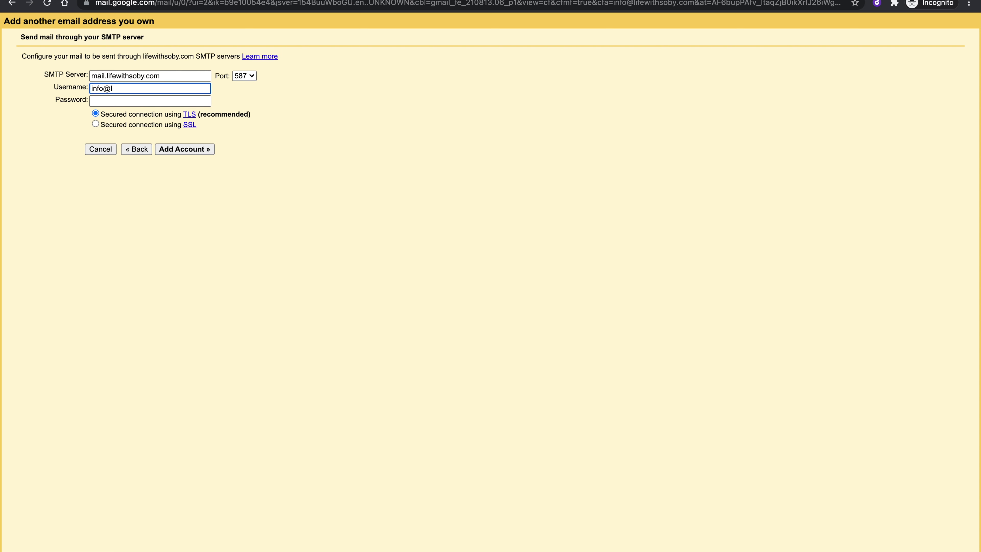
key(super+v)
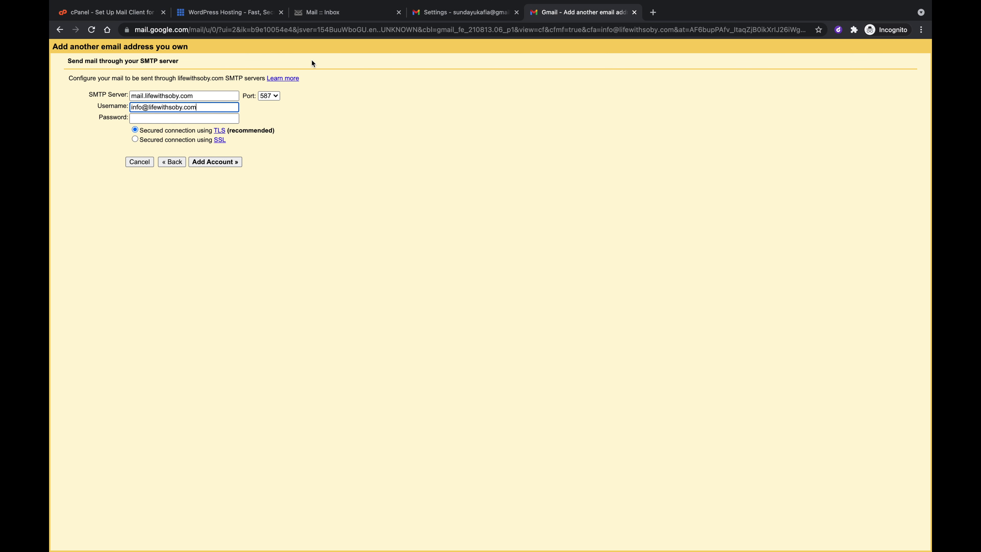
Read the outgoing SMTP port 465 in Horde's cPanel email, then open Gmail's Port list.
click(347, 15)
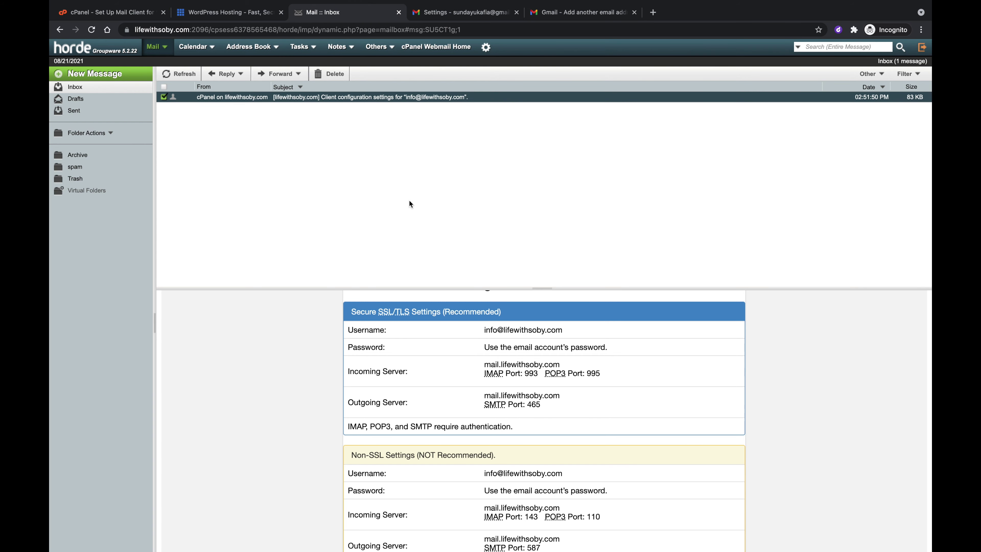
scroll(461, 331, down, 2)
scroll(461, 330, up, 3)
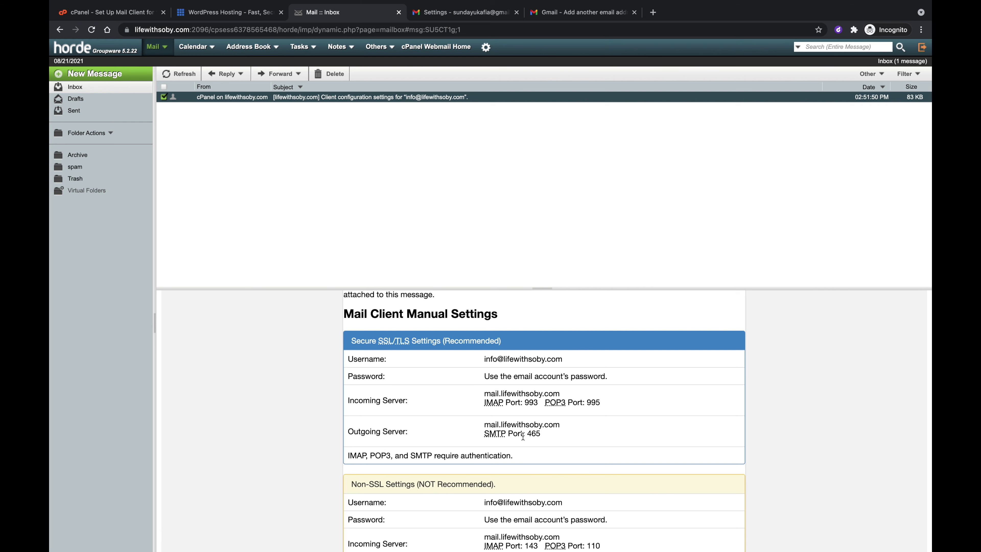
click(546, 15)
click(273, 96)
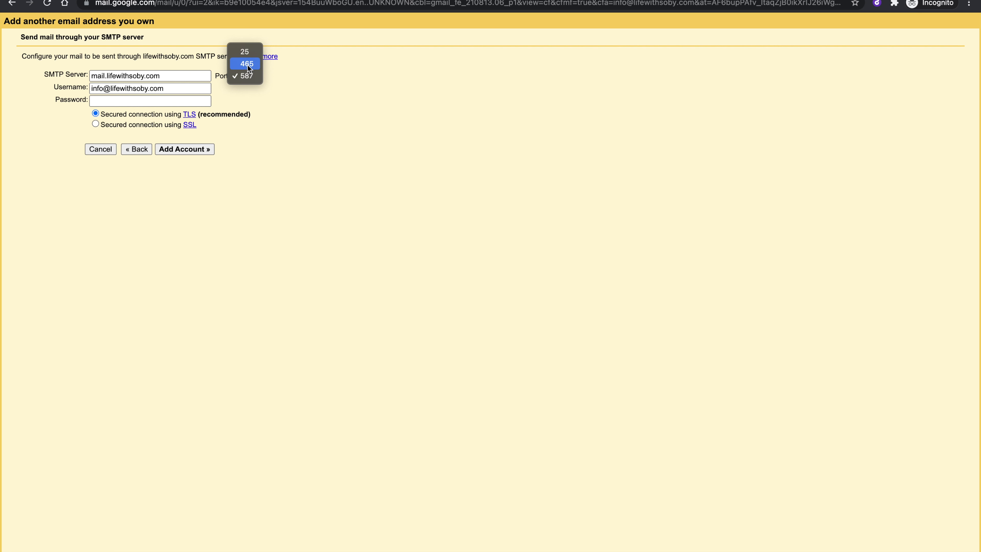
Choose port 465, enter the account password, and add the SMTP account.
click(247, 64)
click(150, 101)
text(•••••••)
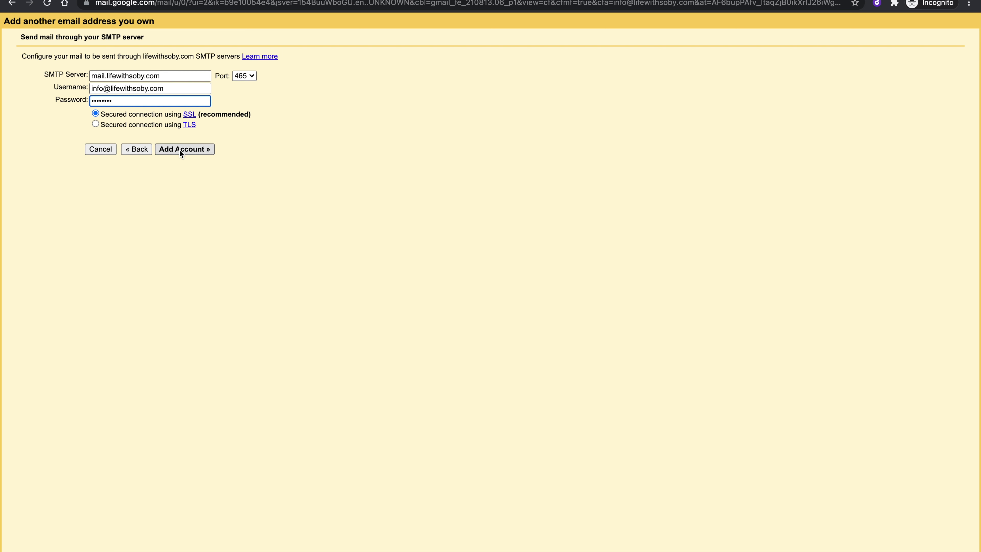
click(187, 149)
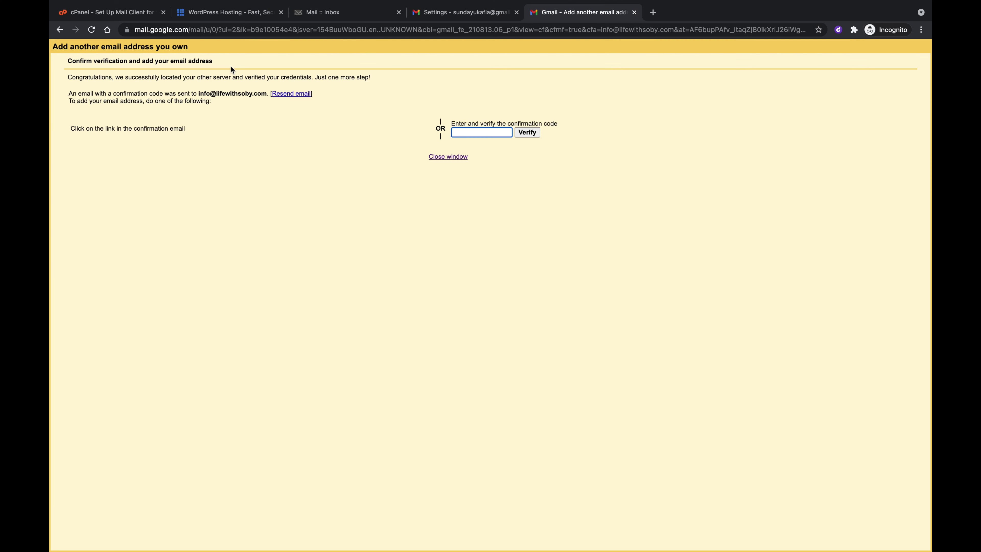
Fetch the Gmail Confirmation email in Horde and paste its code into Gmail's verification field.
click(332, 12)
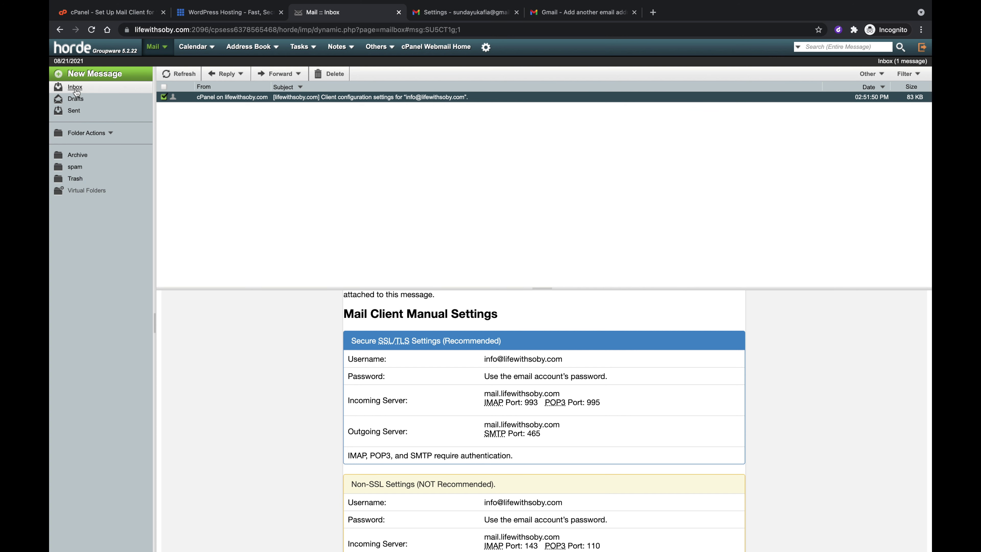
click(92, 30)
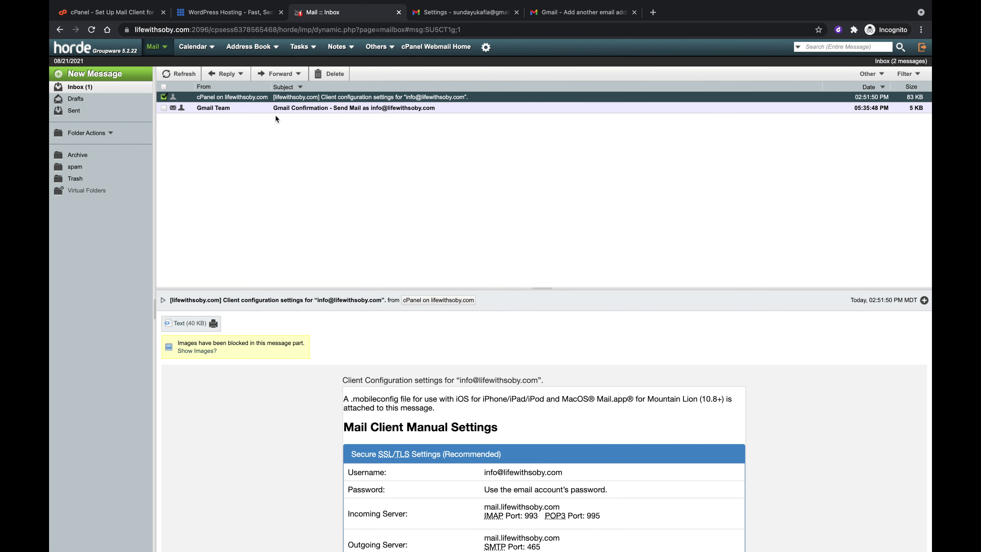
click(340, 111)
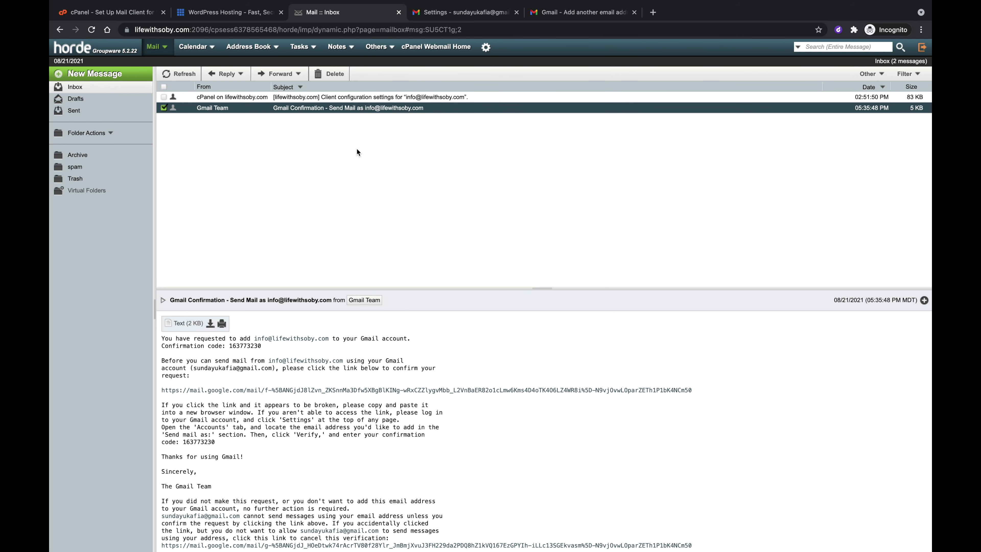
scroll(367, 412, down, 2)
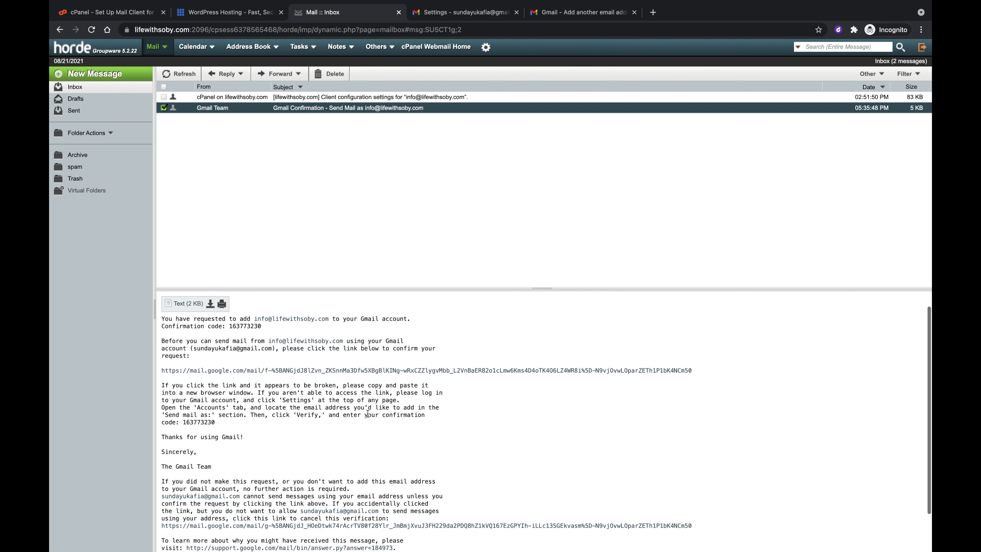
drag(185, 408, 220, 409)
key(super+c)
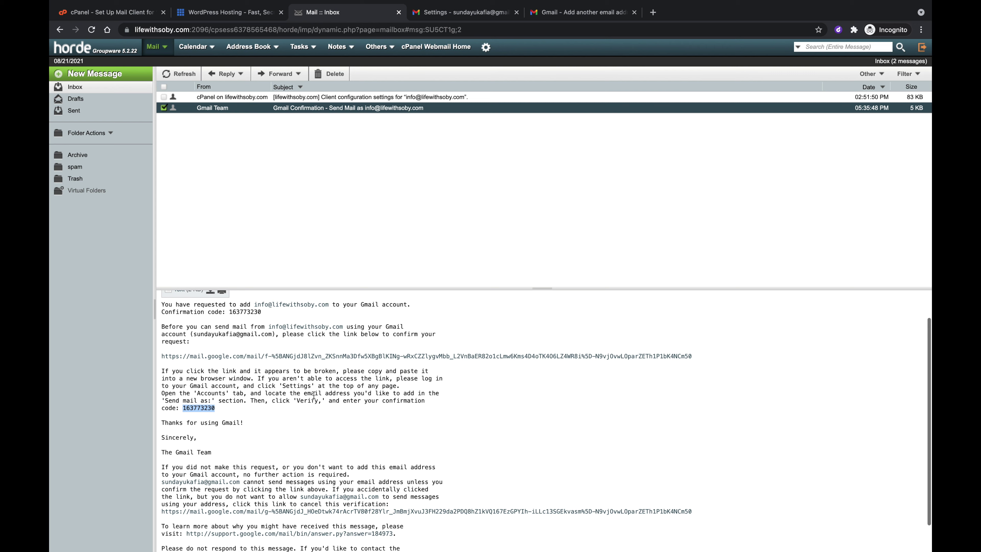
click(563, 15)
key(super+v)
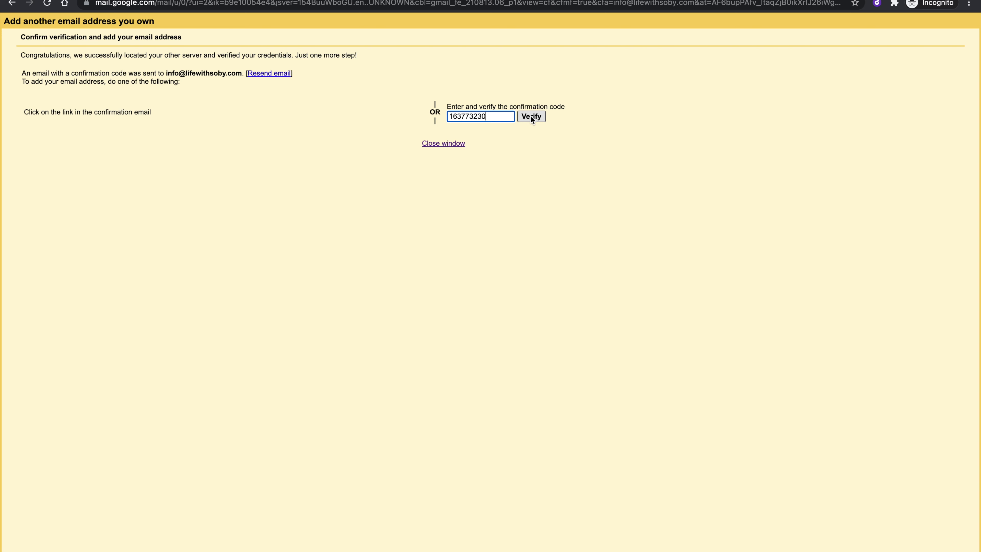
Verify the pasted code to finish adding the custom-domain sender address.
click(531, 116)
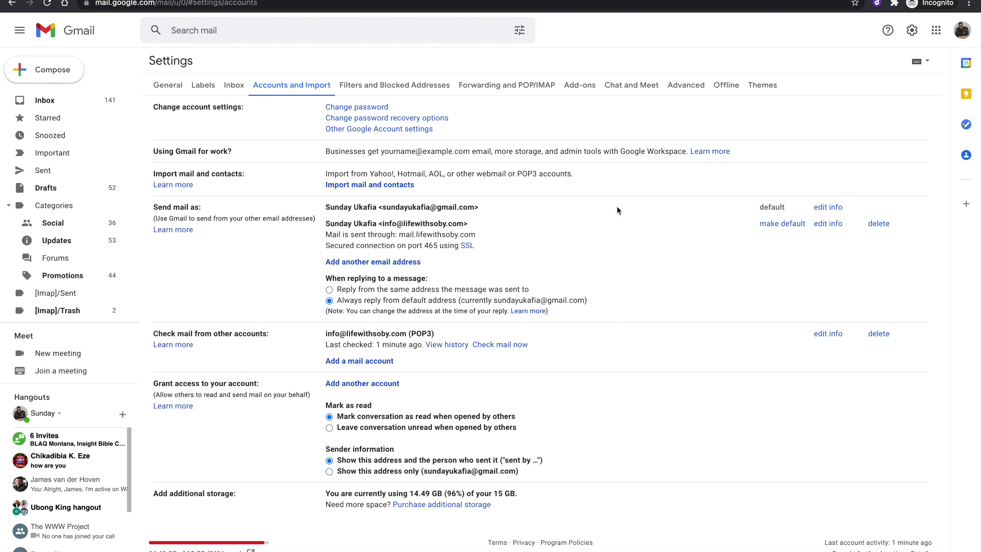
Set replies to go out from the same address each message was sent to.
triple_click(356, 333)
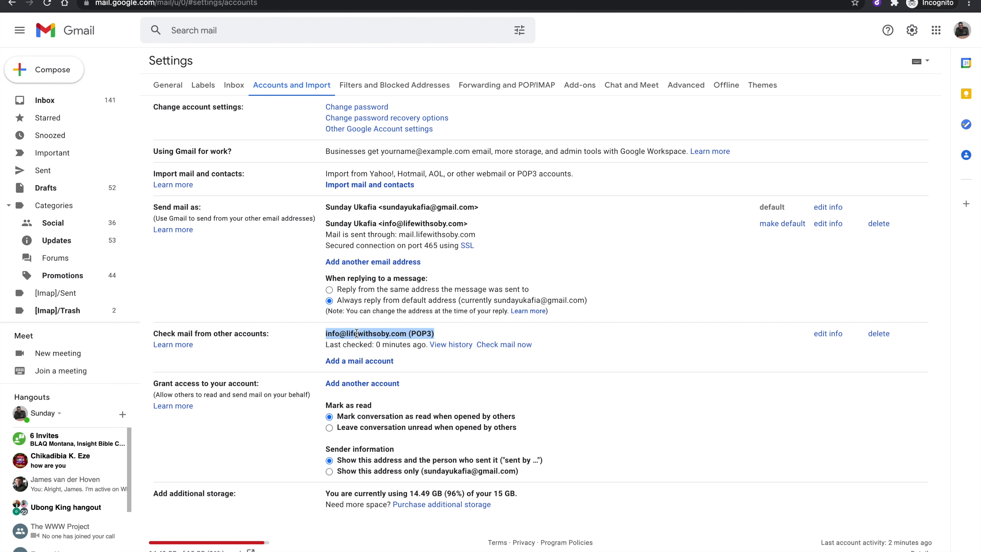
click(357, 333)
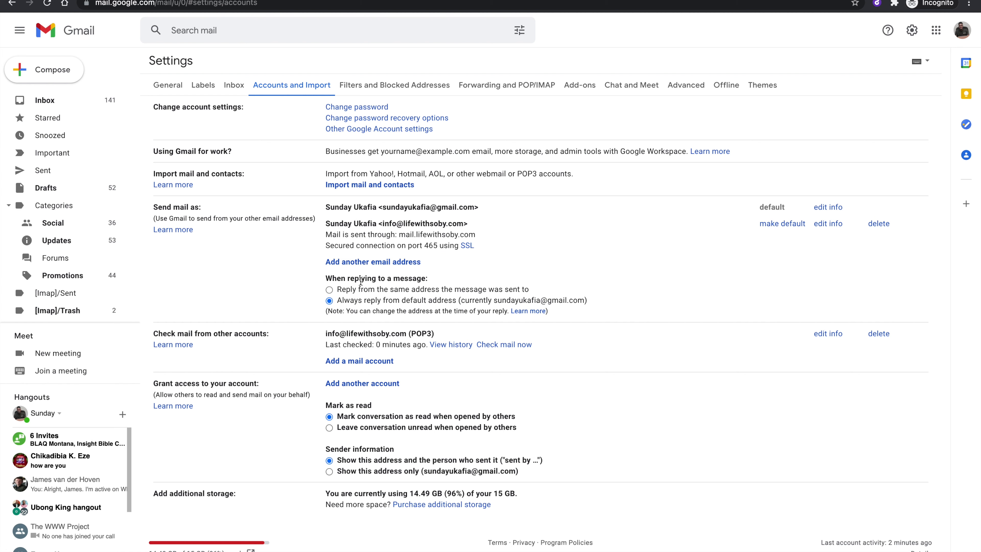
click(330, 290)
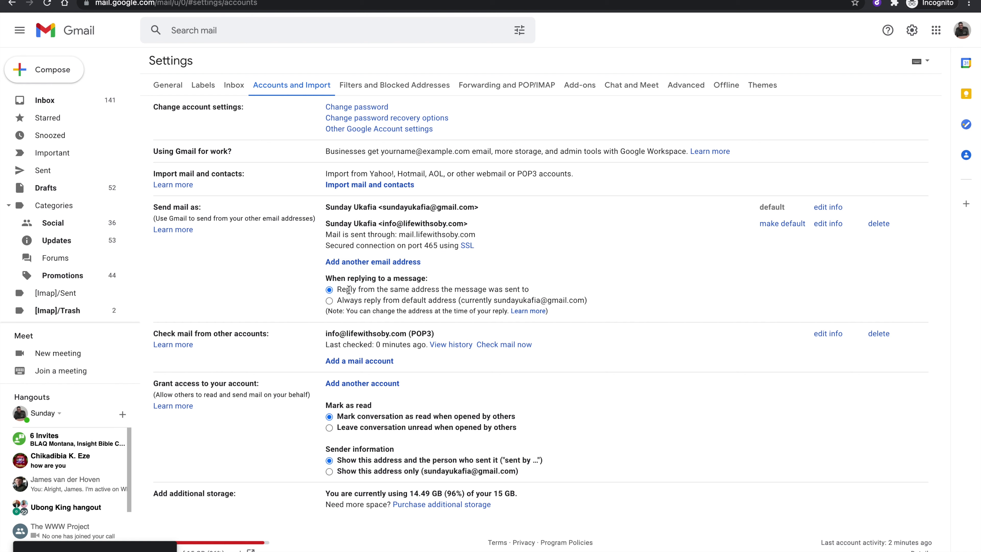
click(405, 334)
drag(406, 335, 325, 333)
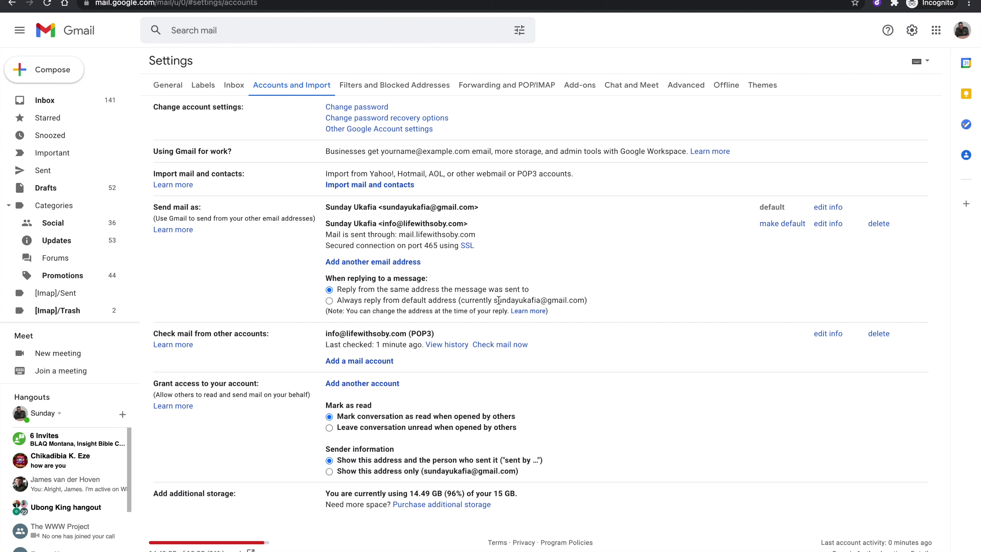
drag(498, 300, 581, 301)
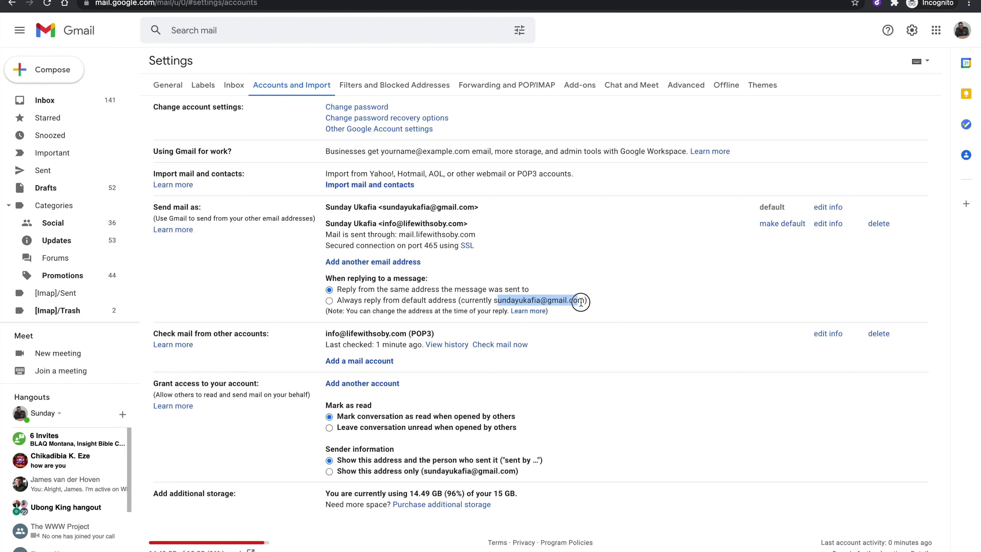
click(504, 301)
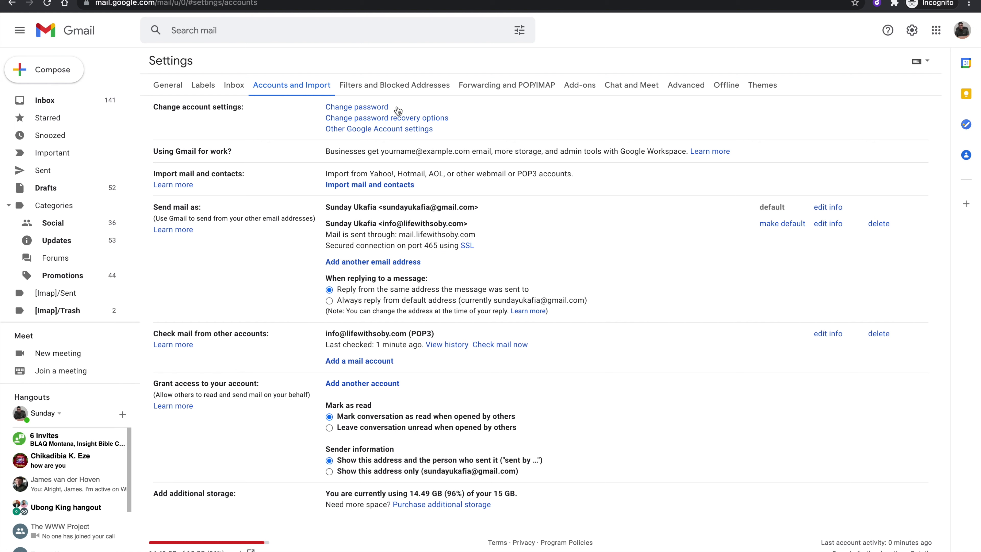
Return to the inbox and open the custom-domain address label from the sidebar.
click(65, 103)
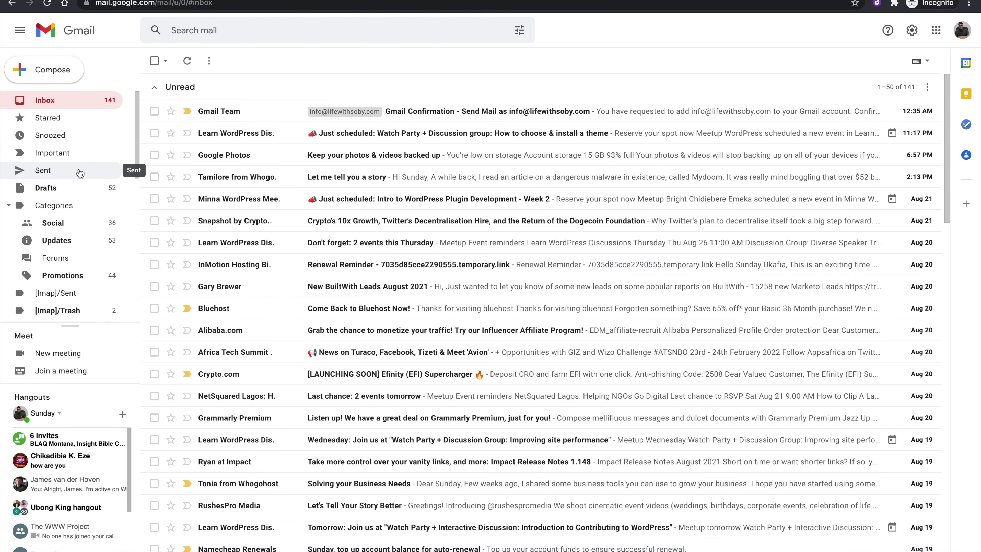
scroll(80, 172, down, 5)
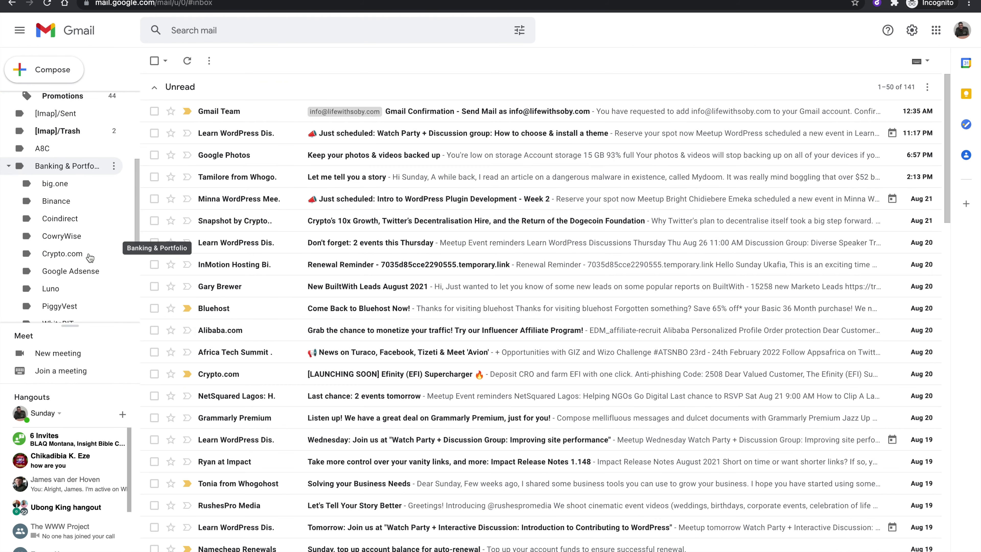
scroll(90, 258, down, 5)
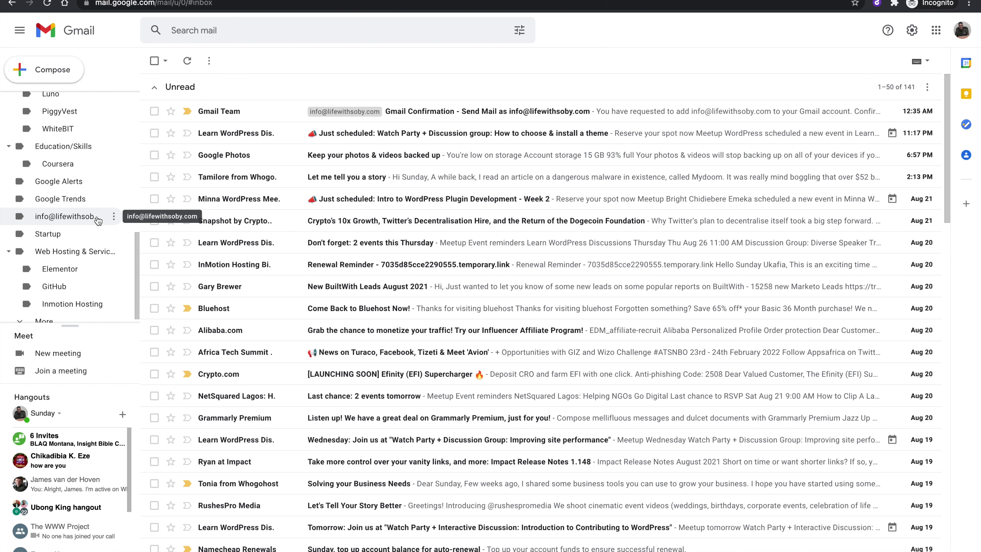
scroll(58, 240, down, 1)
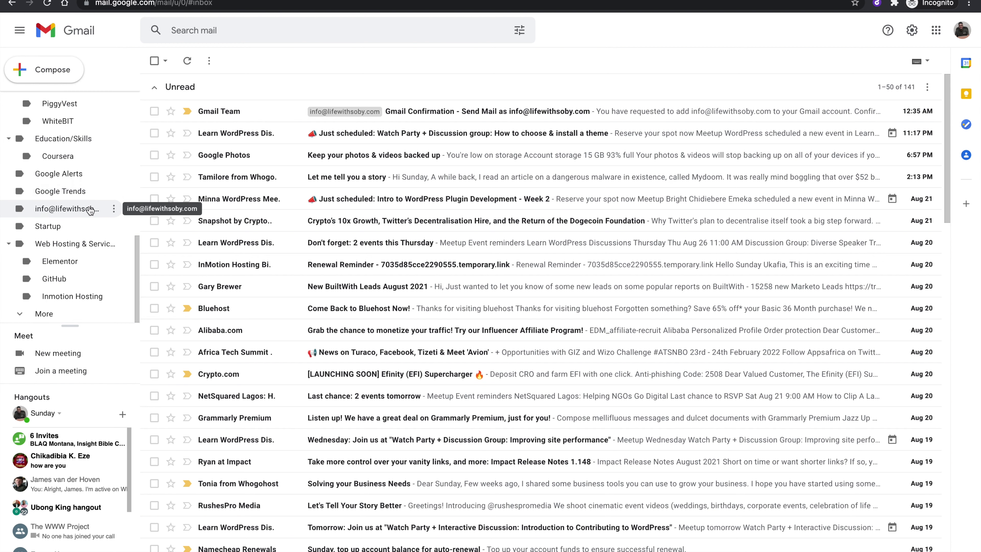
click(70, 212)
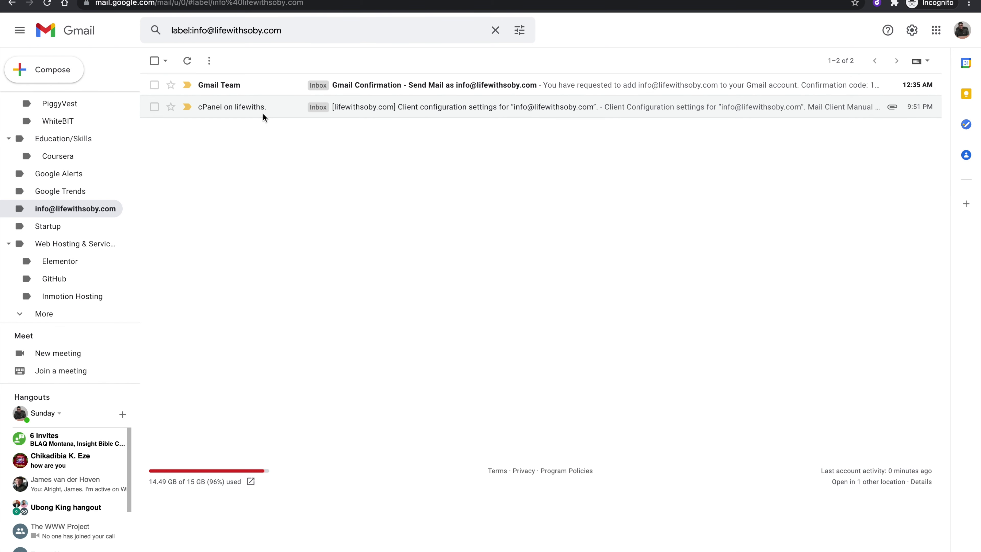
Check the Horde tab, then open the Gmail Team confirmation email and dismiss the accidental reply.
key(ctrl+Tab)
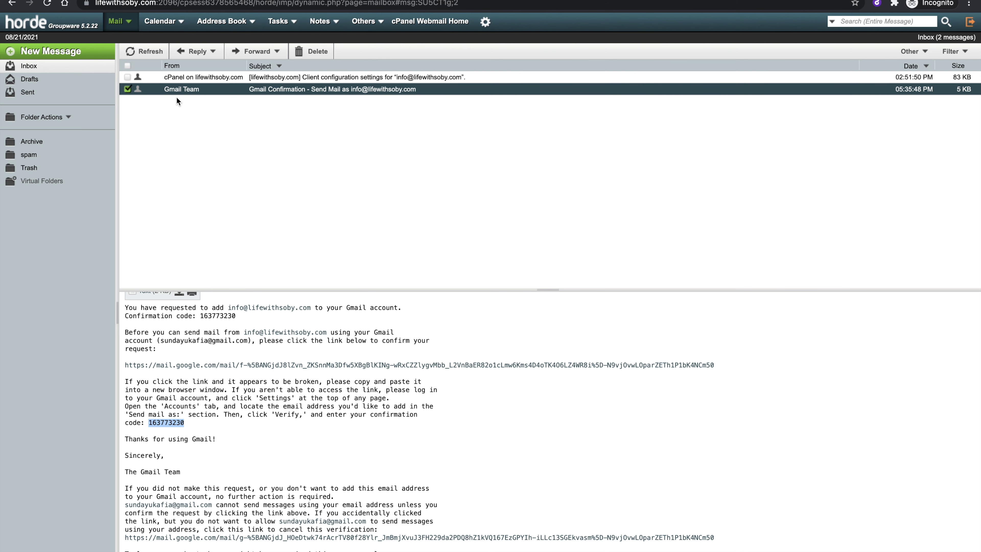
key(ctrl+shift+Tab)
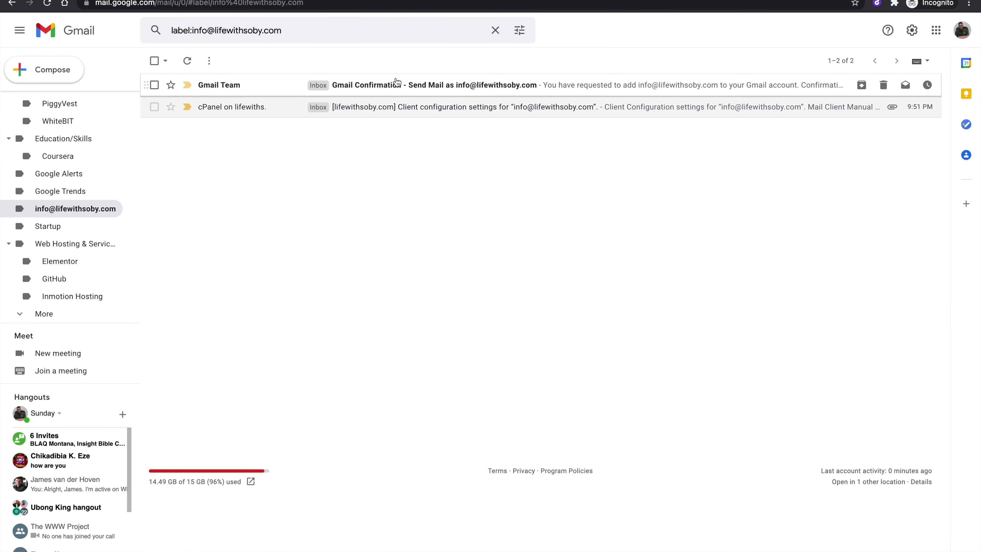
click(420, 89)
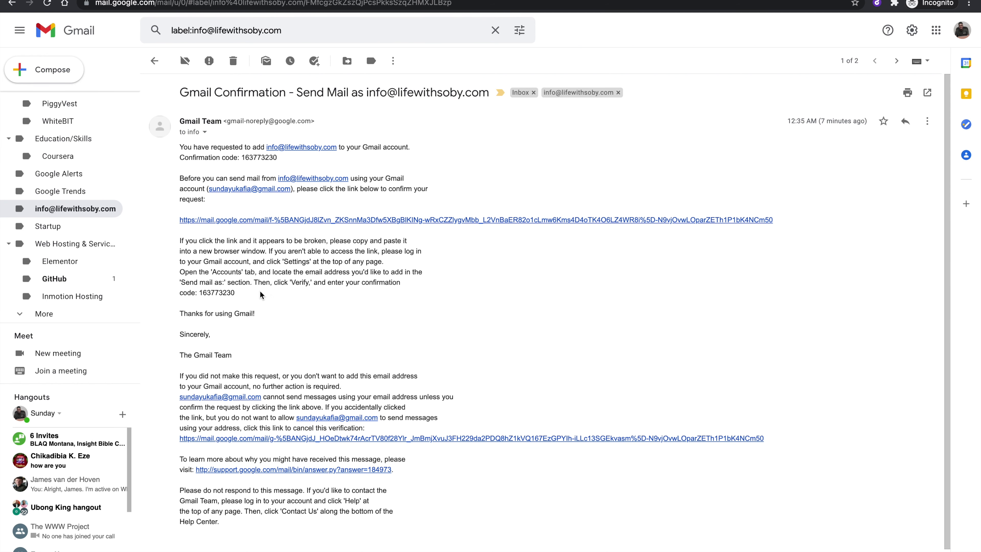
key(r)
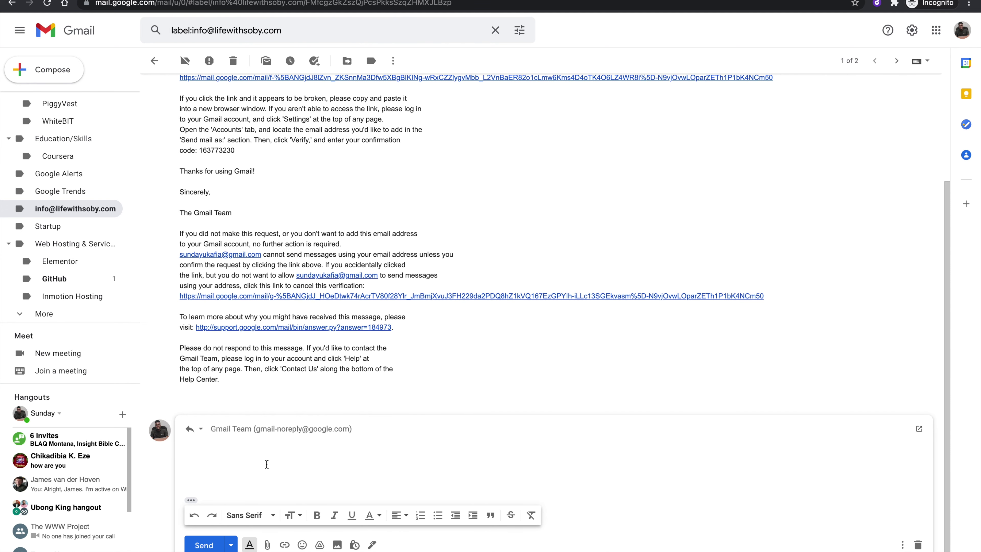
key(Escape)
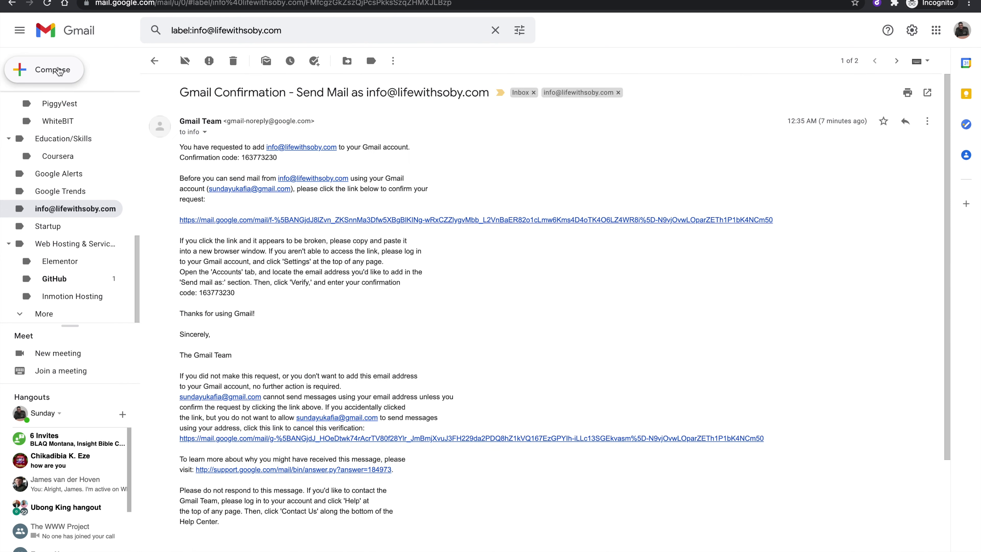
Start a new message with the custom-domain info address selected as sender.
click(59, 71)
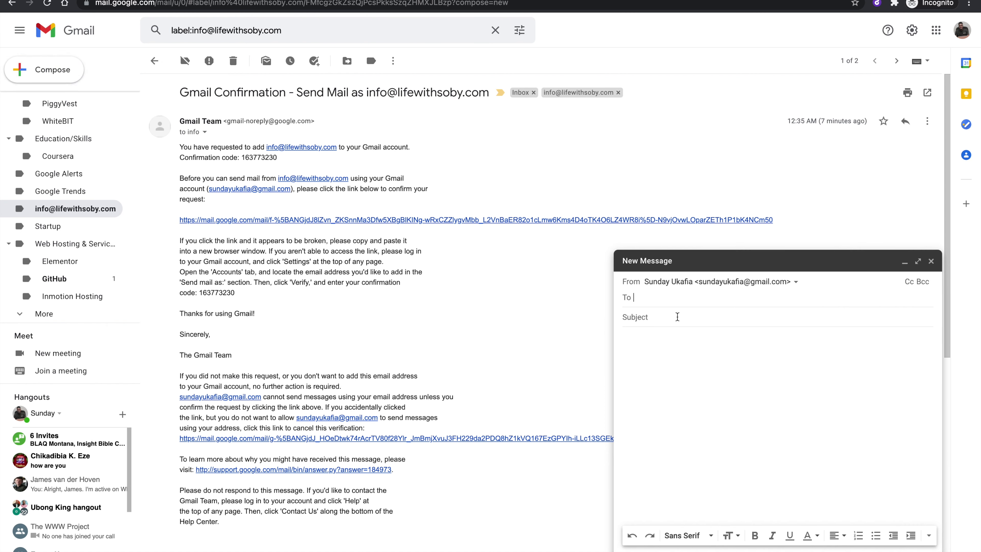
click(797, 286)
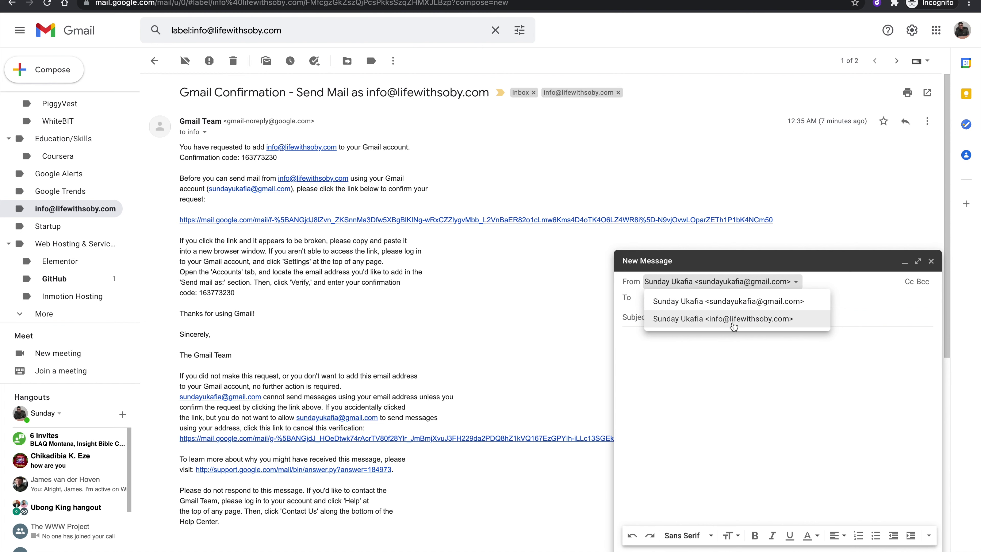
click(736, 322)
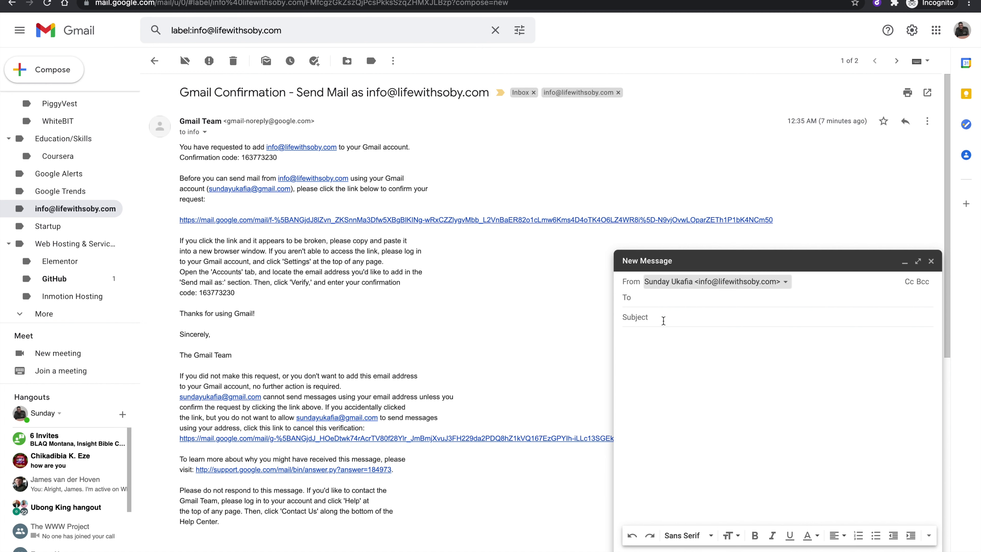
click(664, 370)
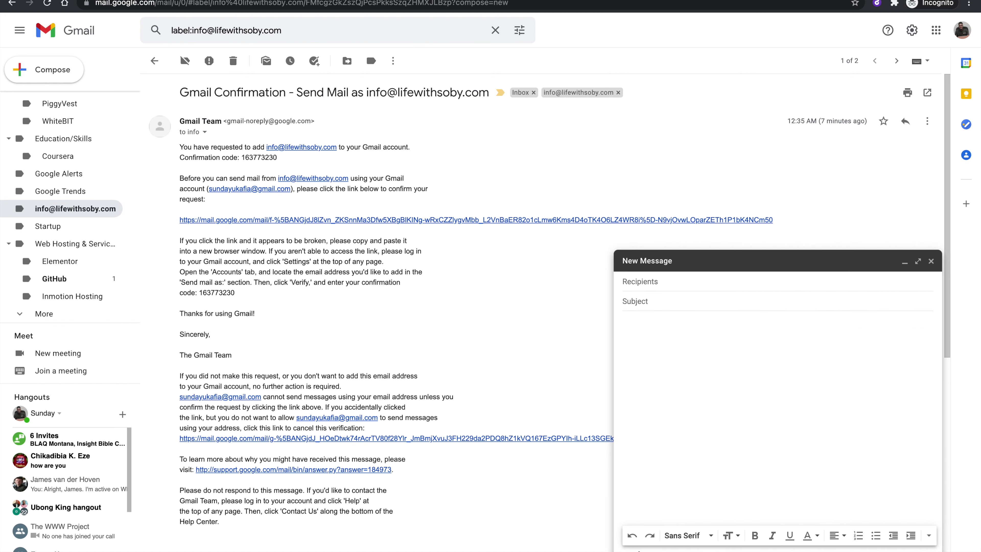